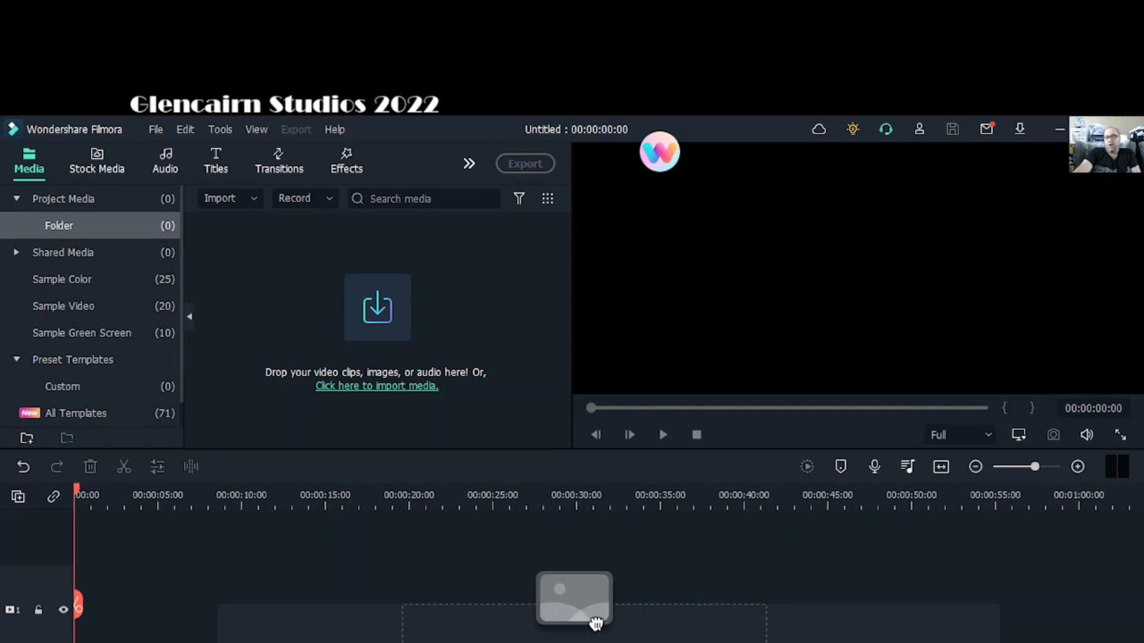
click(335, 129)
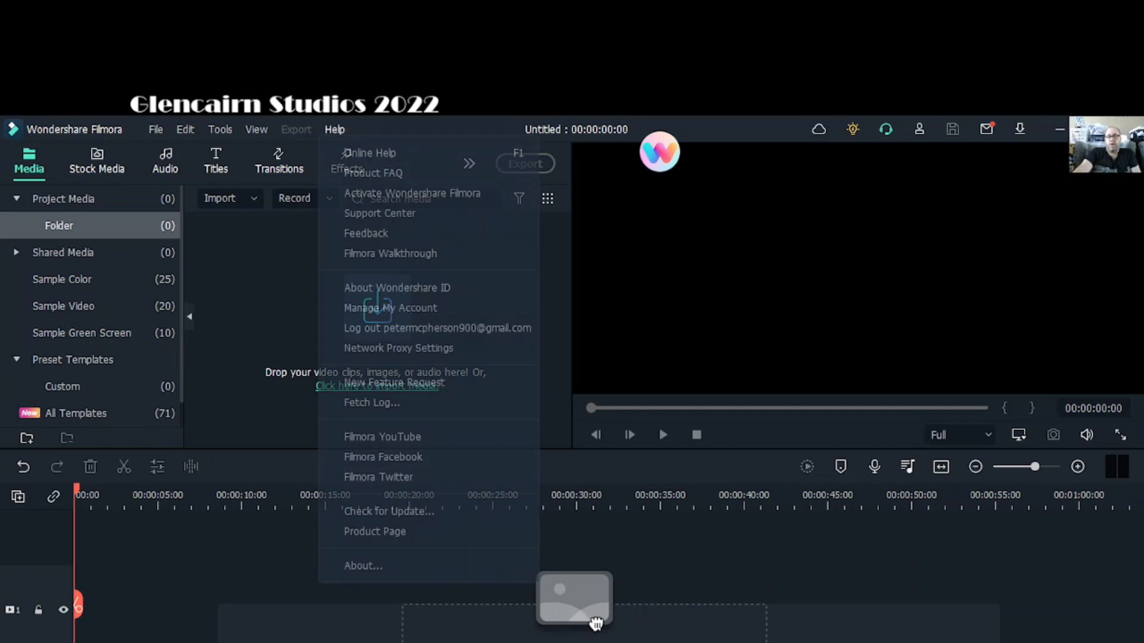
click(334, 129)
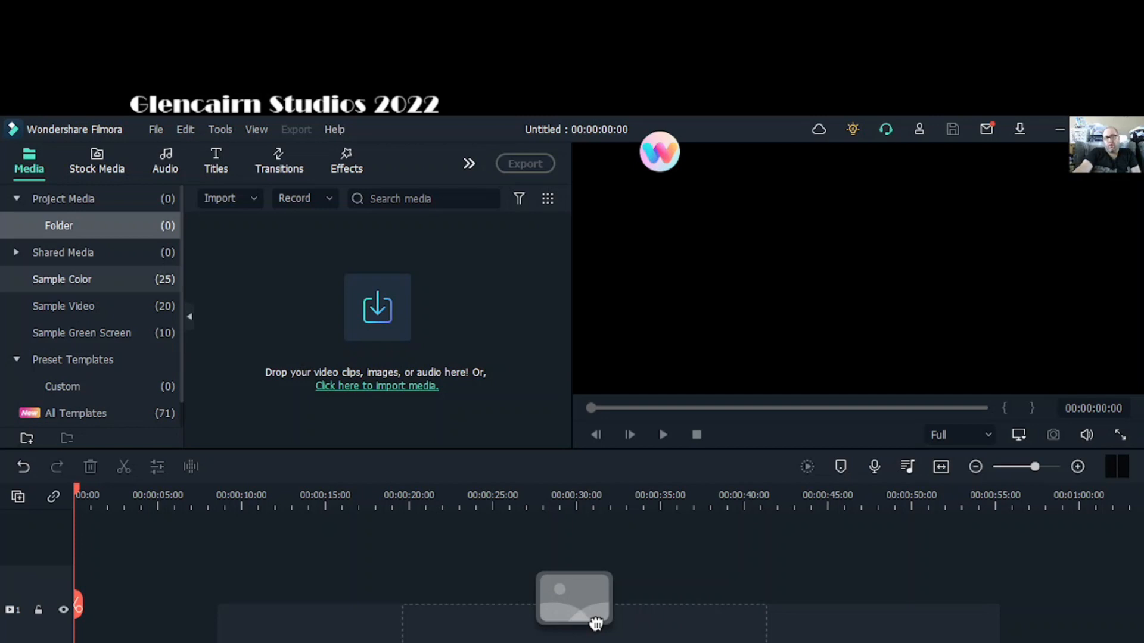
scroll(90, 304, down, 1)
scroll(90, 306, up, 1)
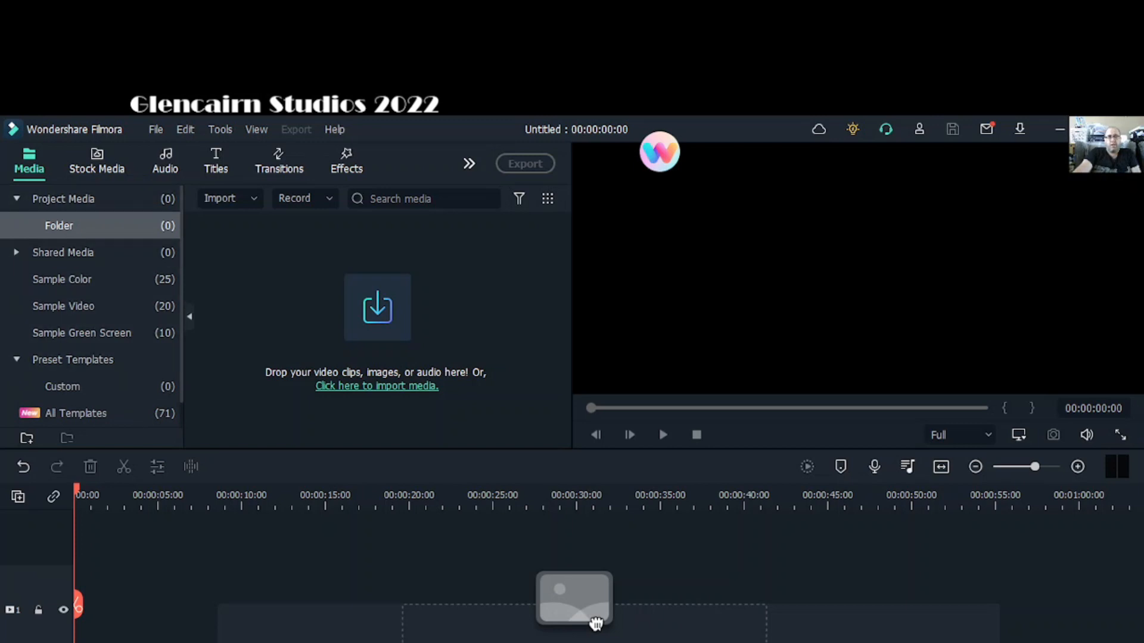
click(97, 162)
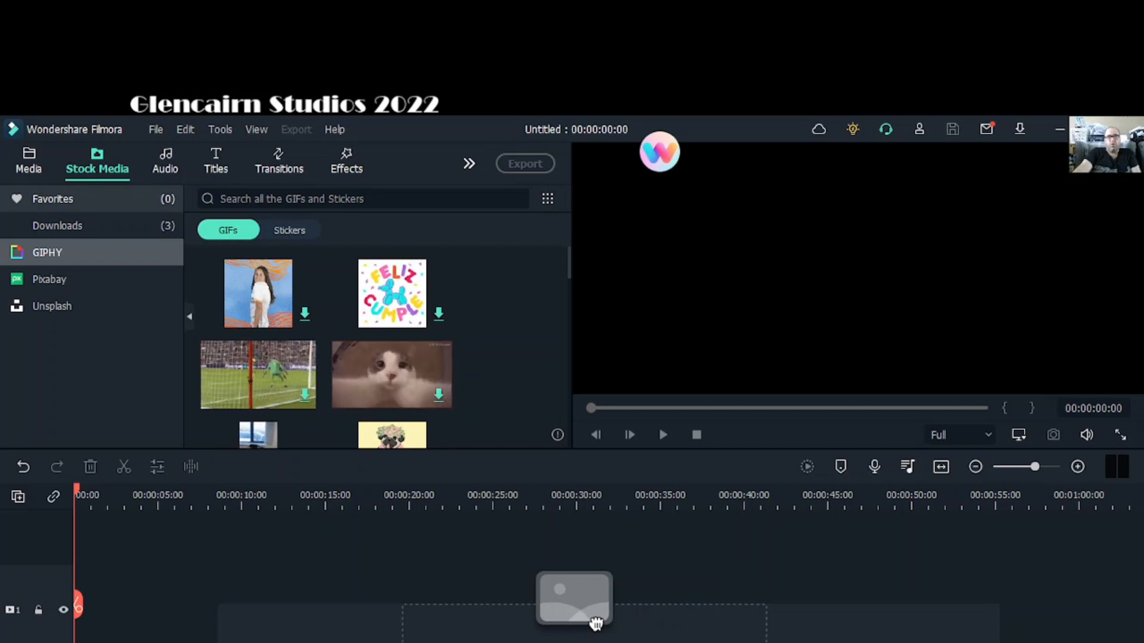
click(28, 162)
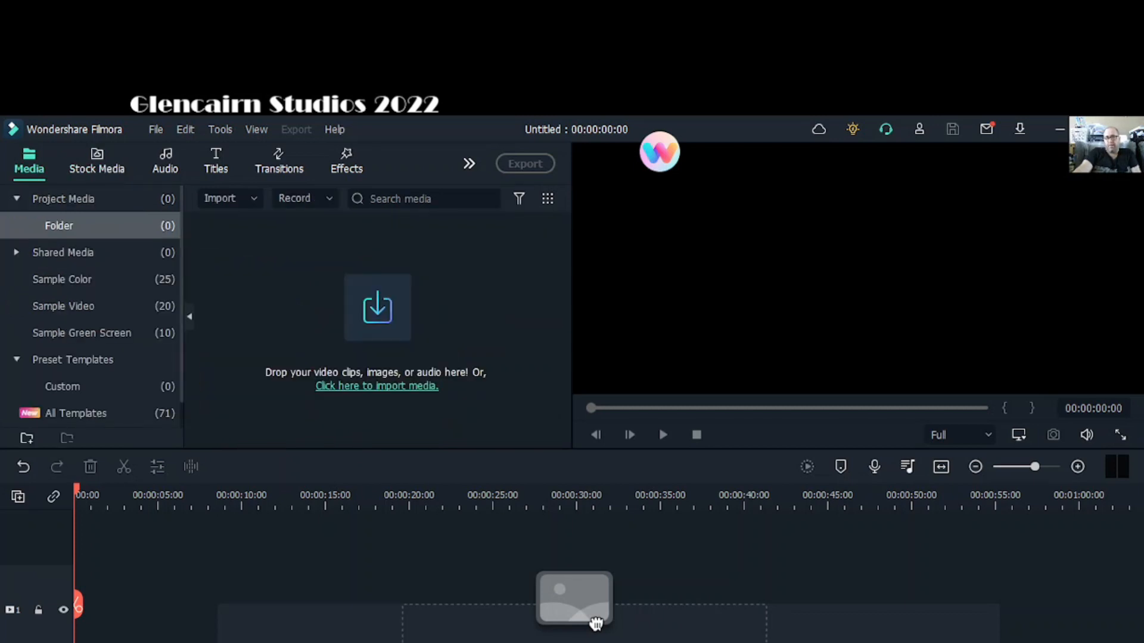
- Import the recent file "WhatsApp Video 2022-05-05 at 6.11.55 PM" into the project media folder
click(377, 308)
scroll(298, 320, down, 5)
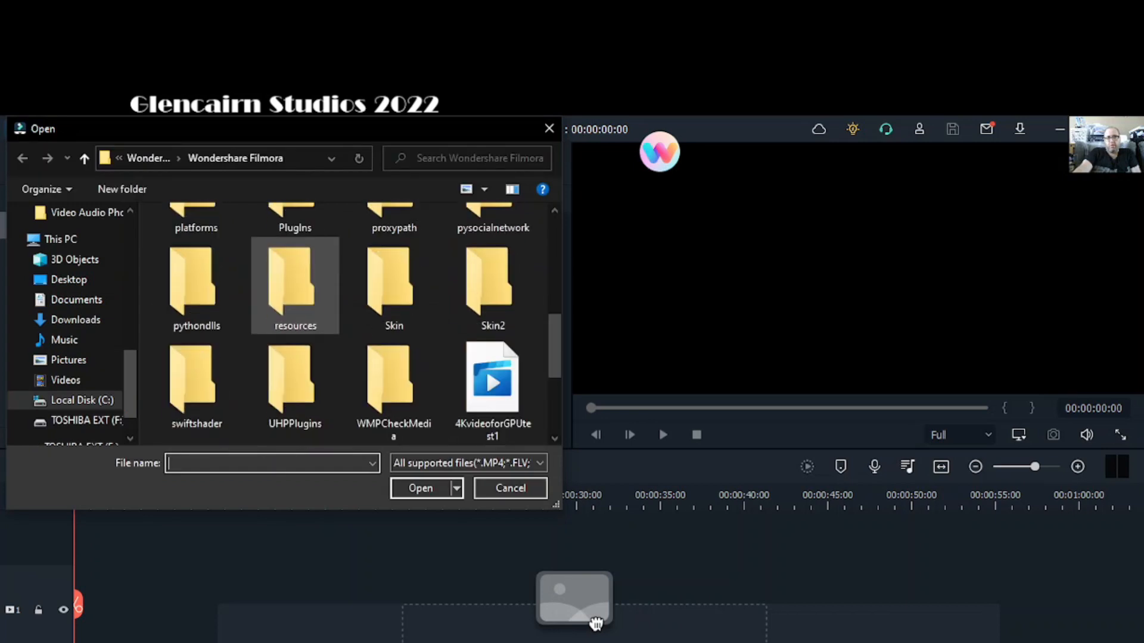
scroll(197, 286, down, 3)
scroll(66, 390, up, 8)
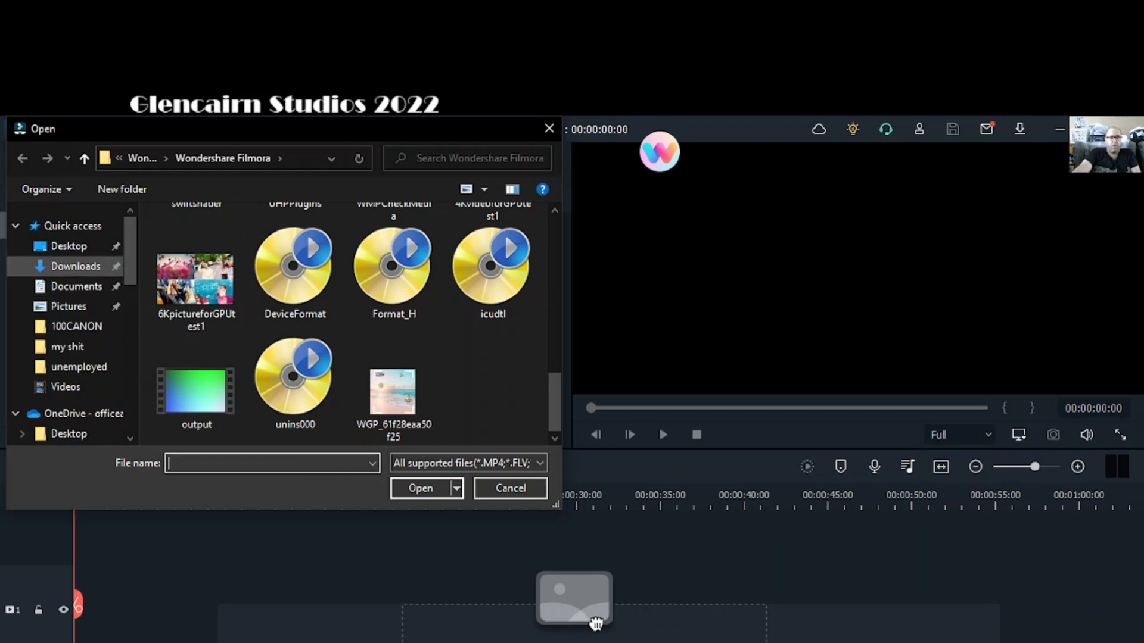
click(71, 226)
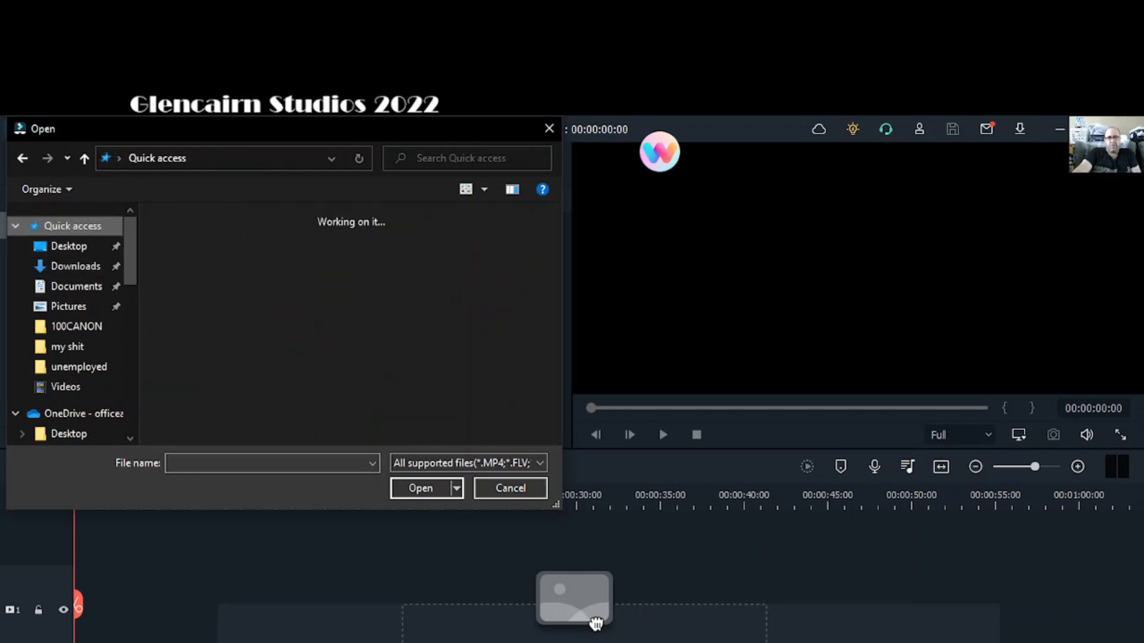
click(249, 422)
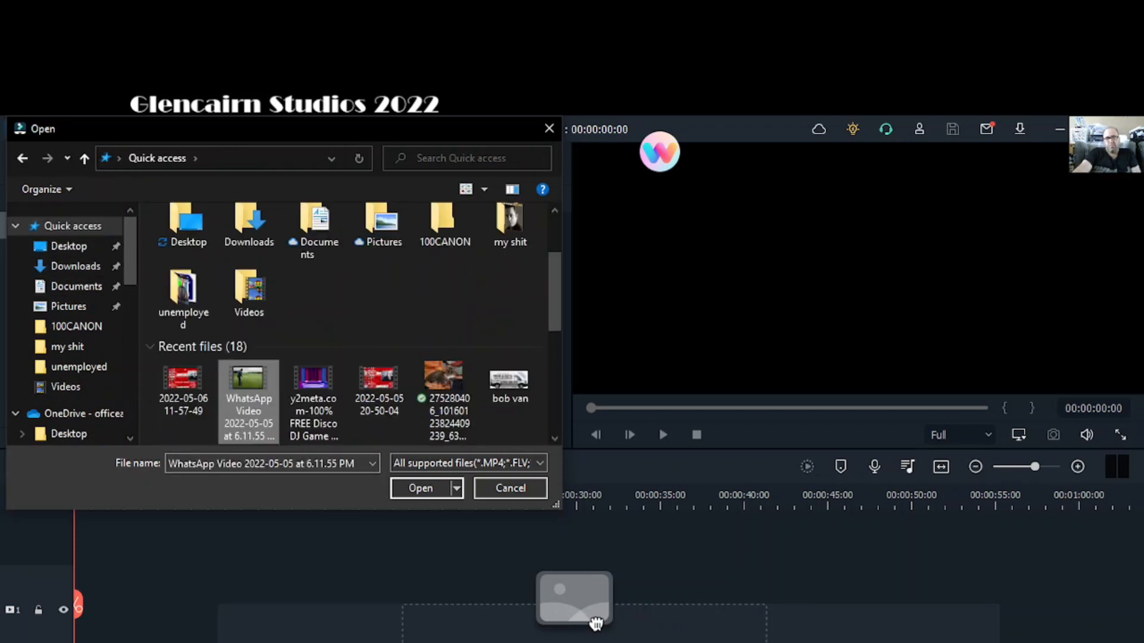
key(Return)
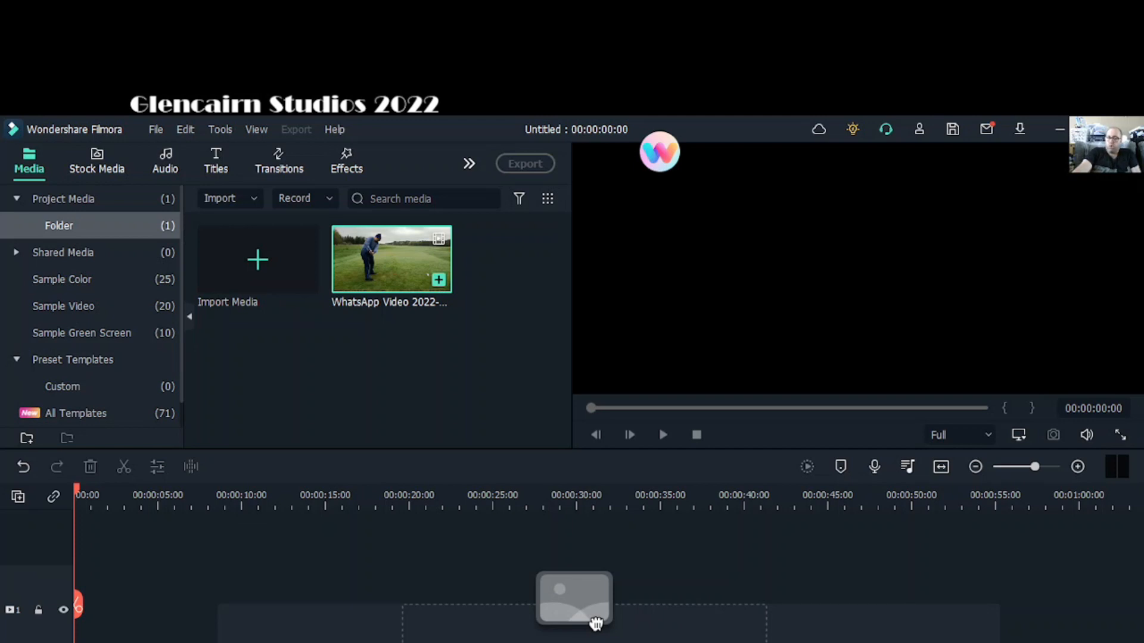
- Place the imported golf clip at the start of video track 1 and play it through
drag(595, 623, 595, 621)
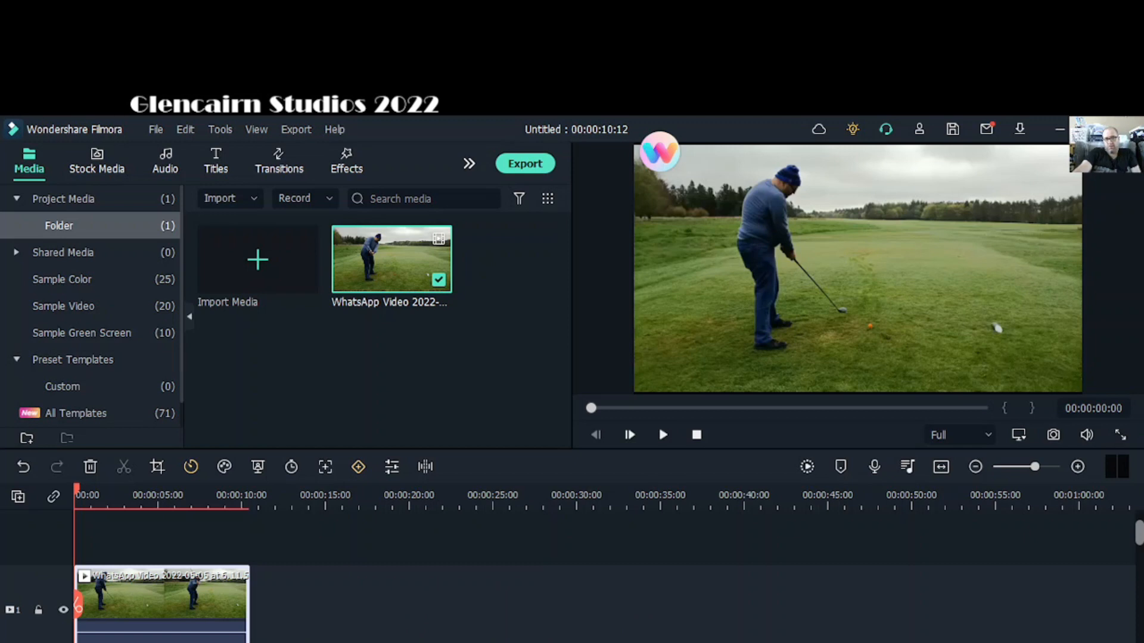
scroll(63, 610, down, 1)
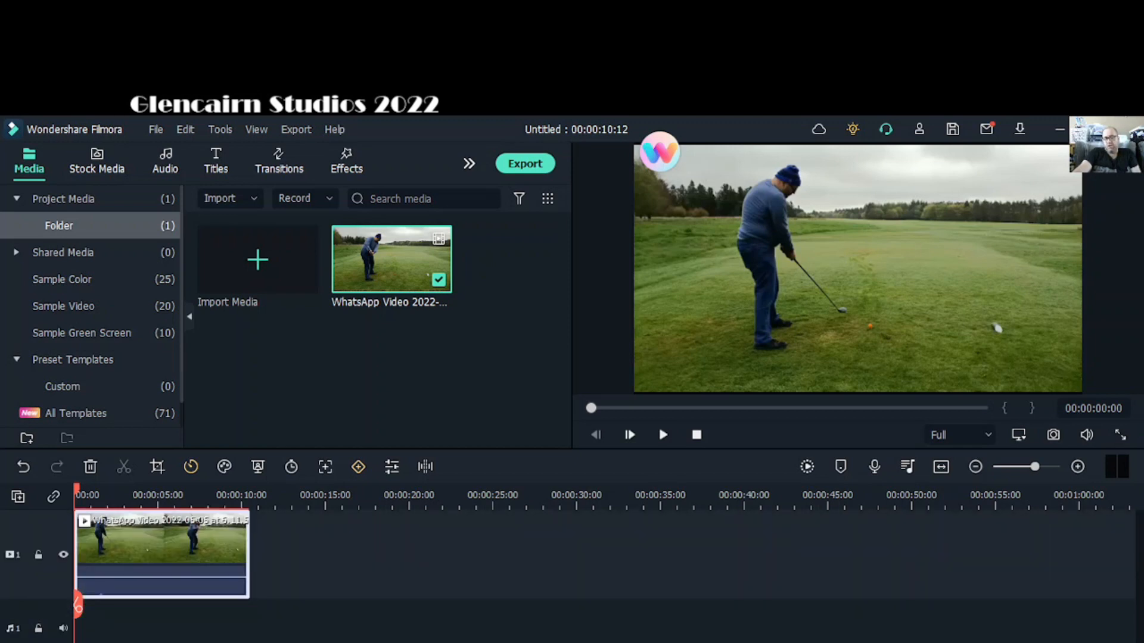
scroll(572, 572, up, 1)
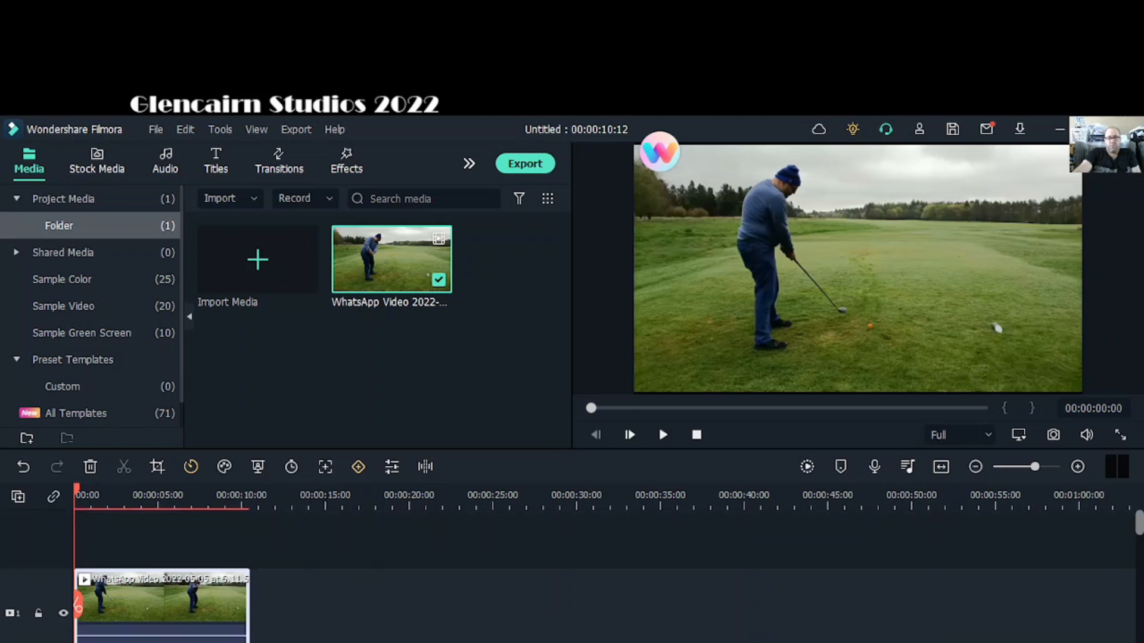
scroll(572, 572, down, 1)
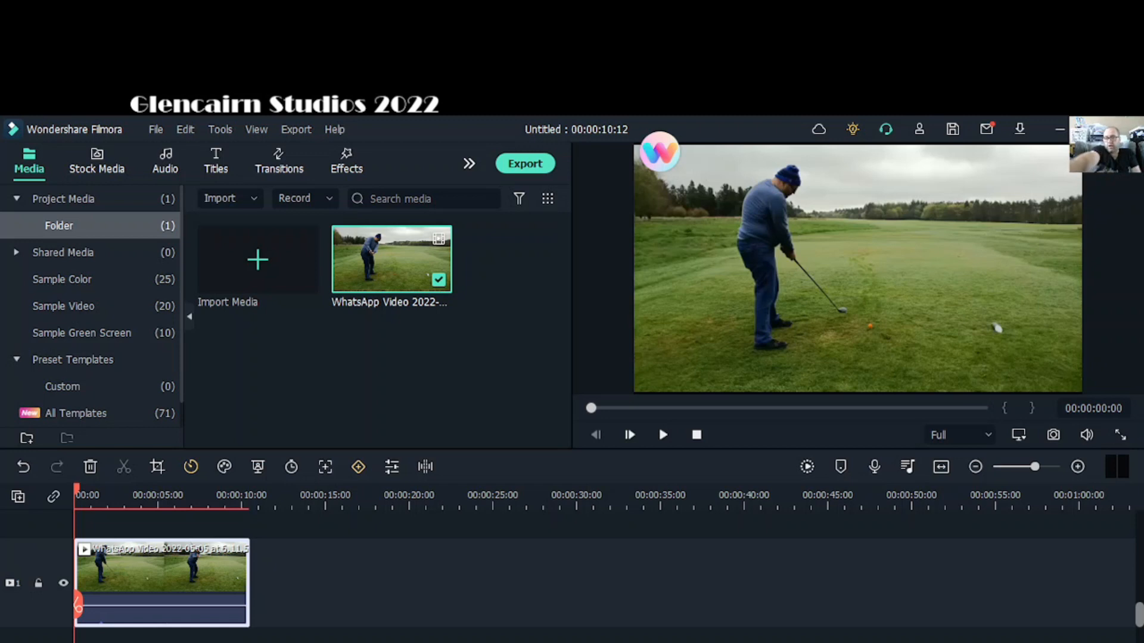
key(space)
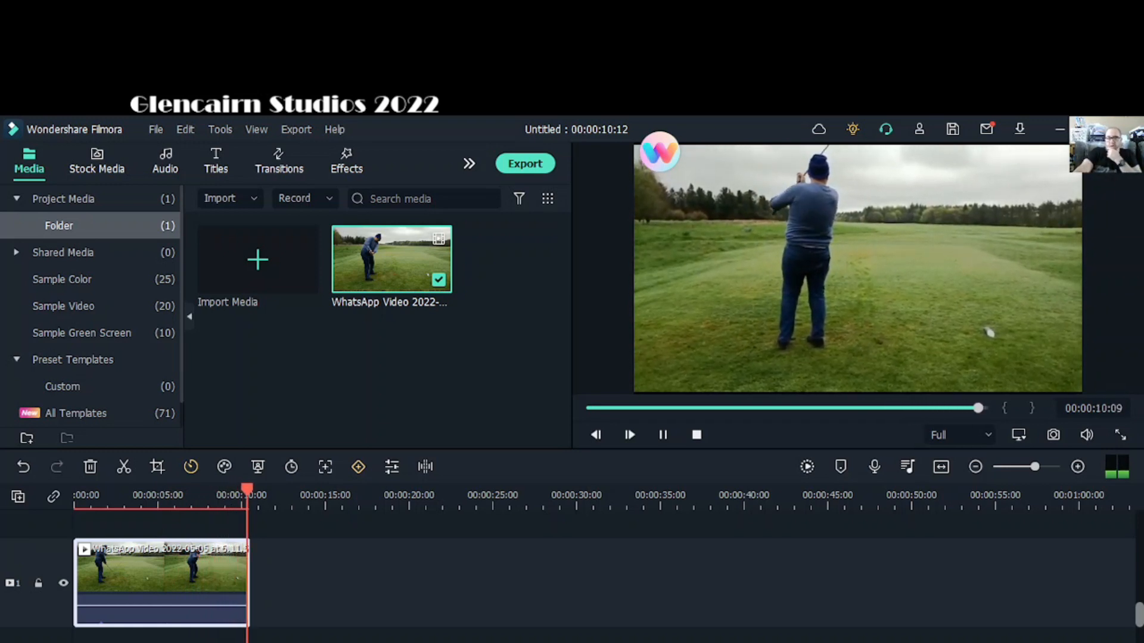
- Split the clip at 00:00:02:17 and delete the segment before the cut
drag(248, 606, 118, 567)
click(118, 567)
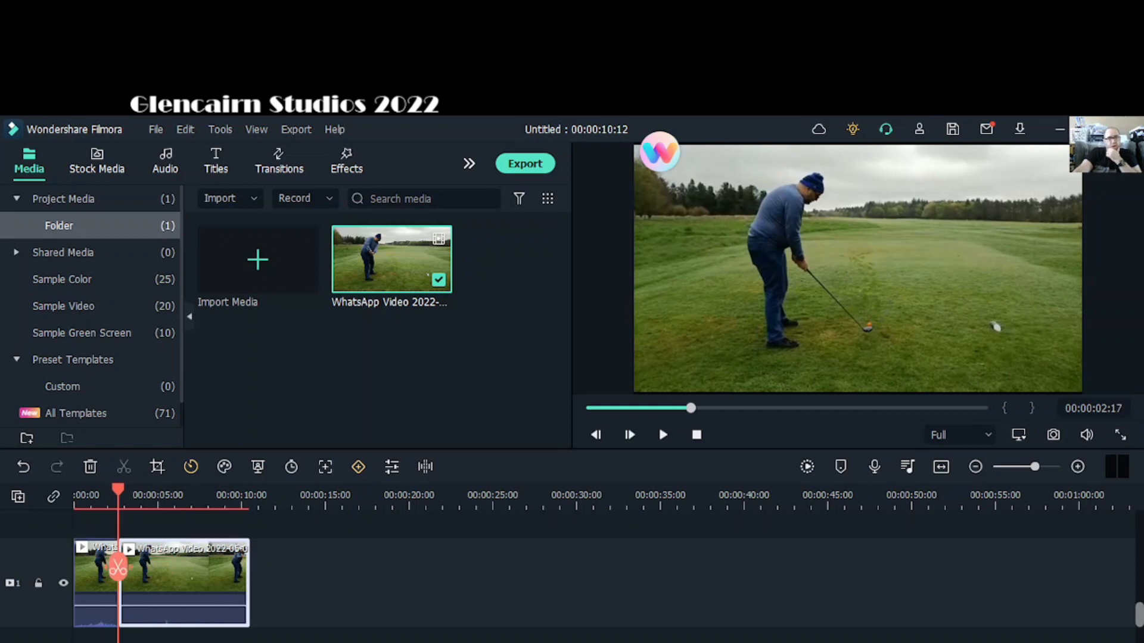
drag(118, 568, 365, 561)
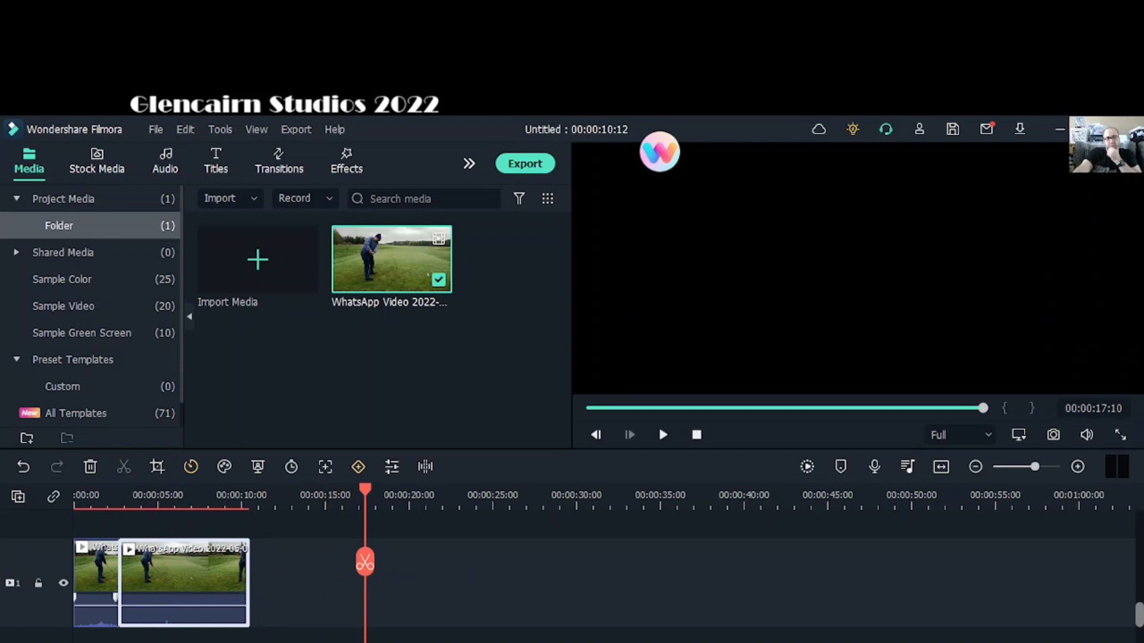
click(97, 573)
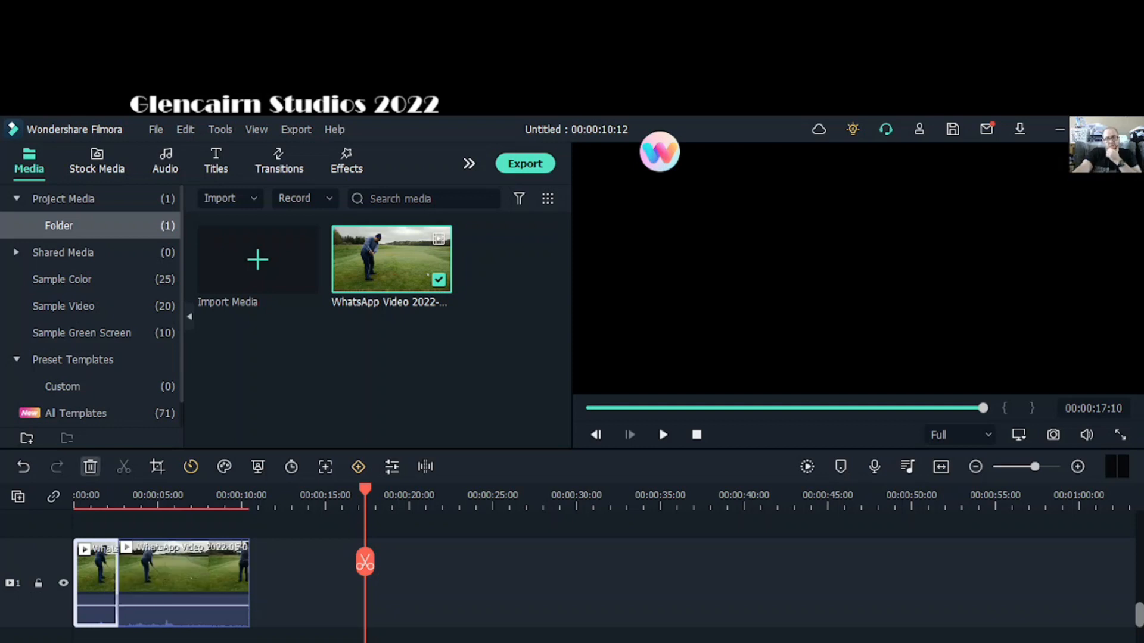
click(90, 466)
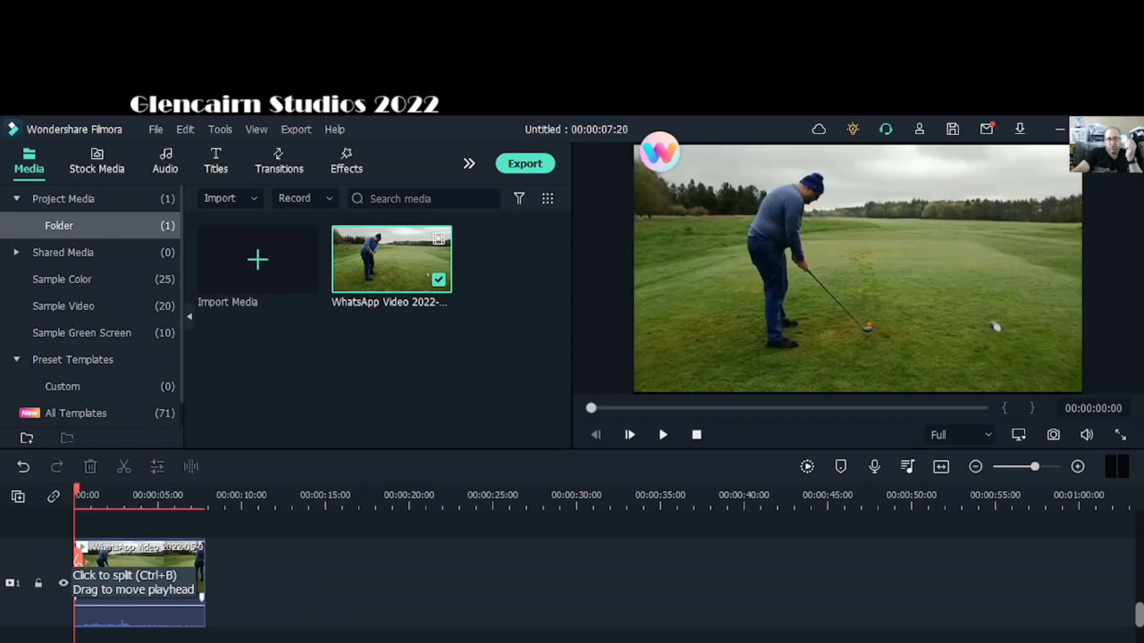
- Play the shortened clip, split it at 00:00:05:14 and delete the segment after the cut
key(space)
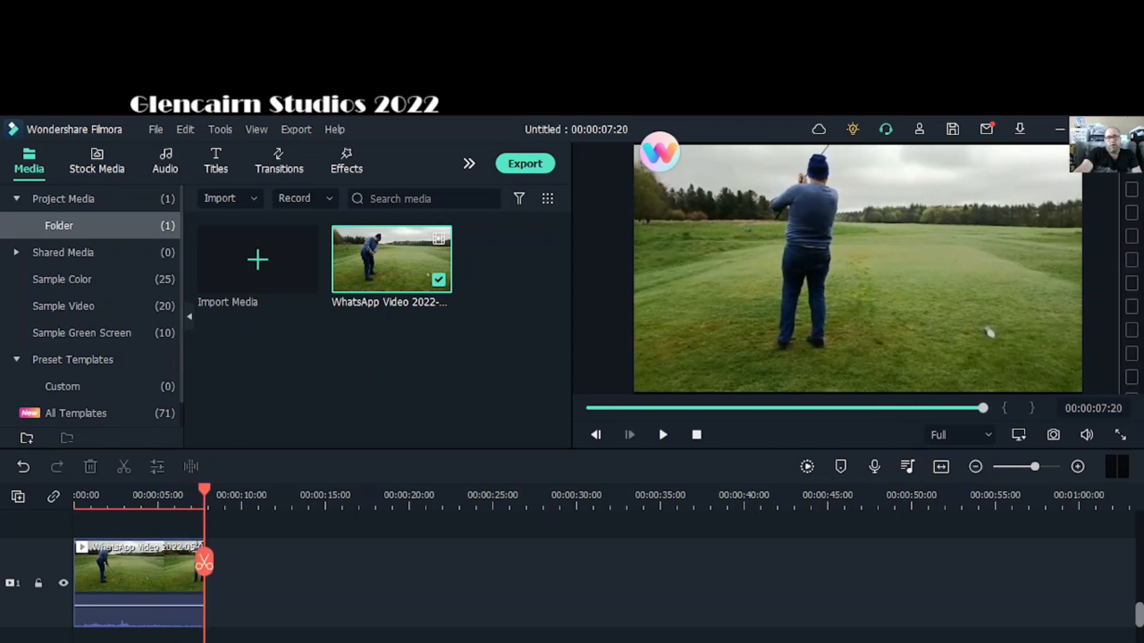
drag(204, 563, 166, 562)
click(166, 562)
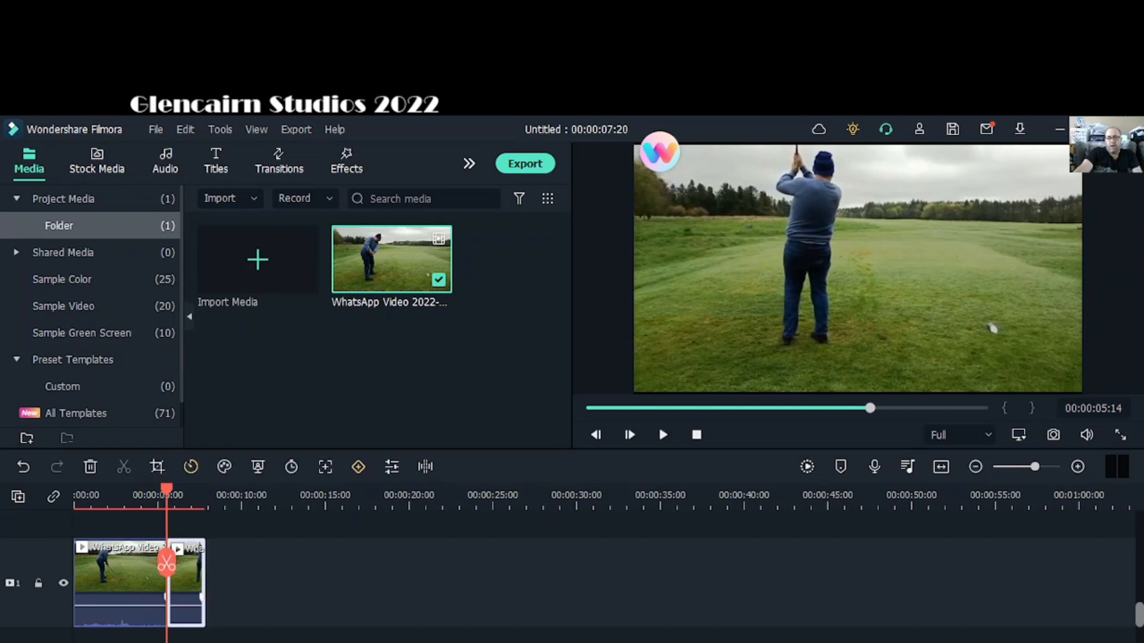
mouse_move(166, 563)
mouse_down()
mouse_move(127, 563)
mouse_move(157, 570)
mouse_up()
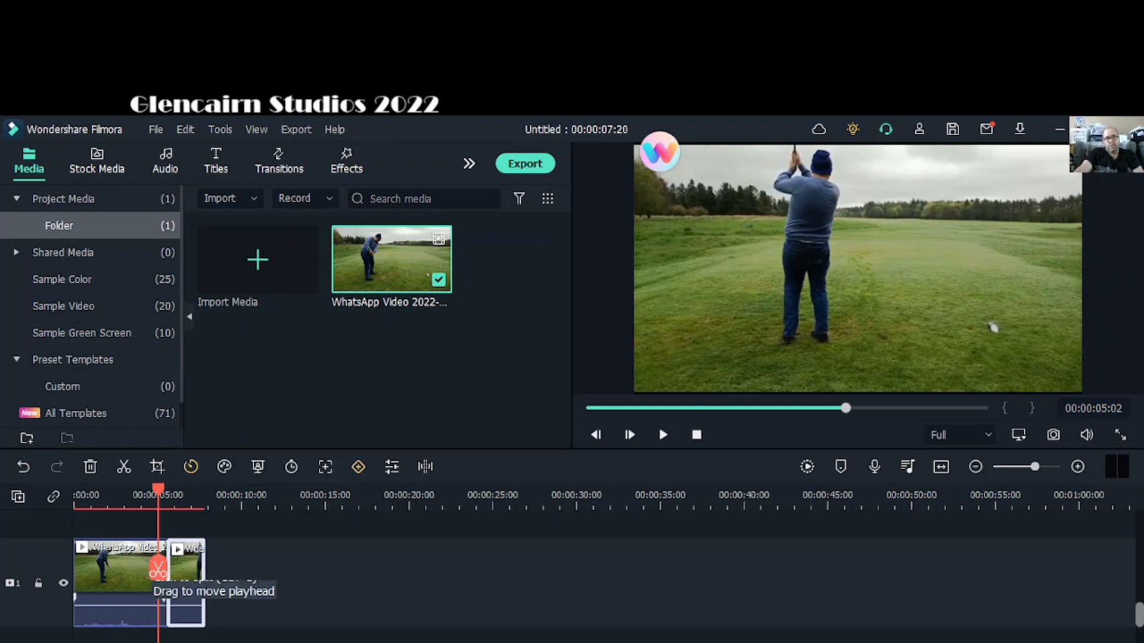
drag(158, 570, 277, 573)
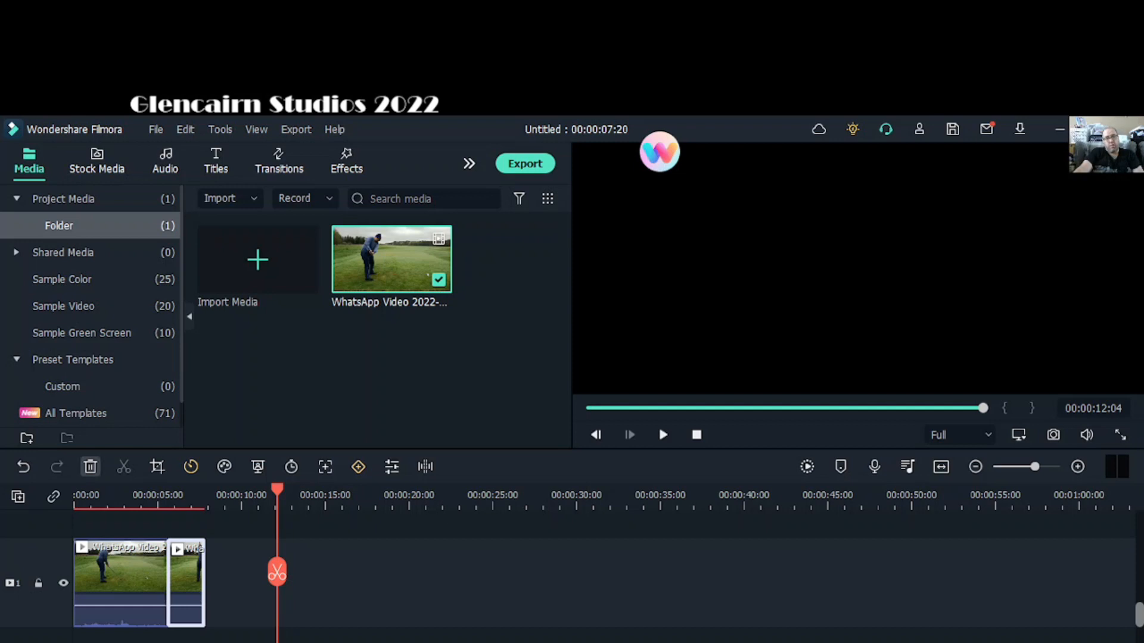
click(90, 466)
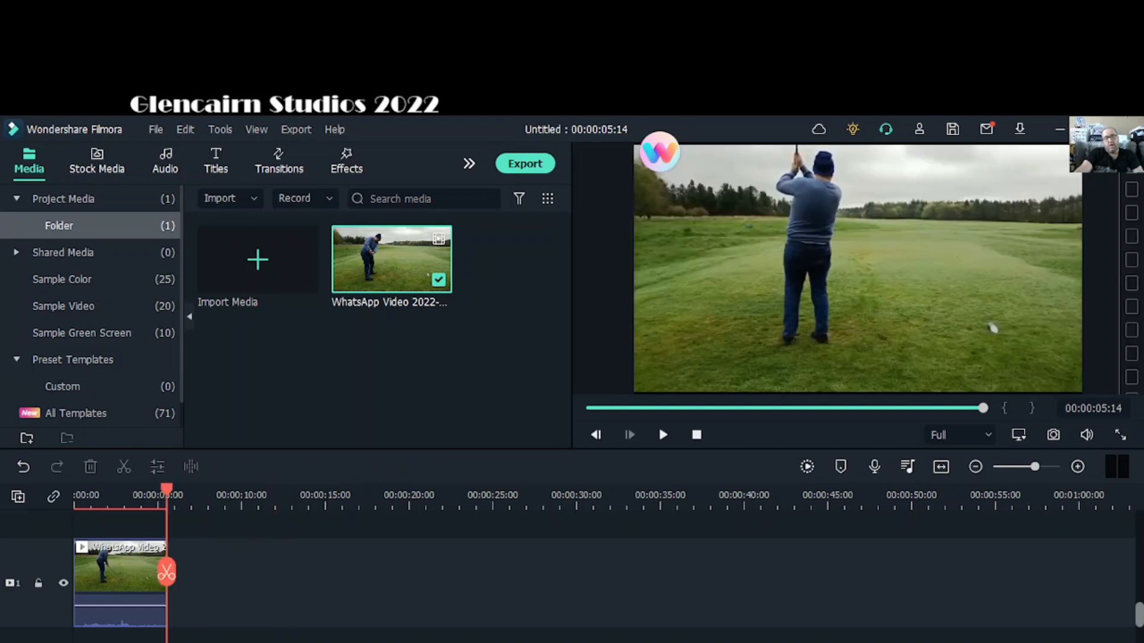
- Play the trimmed clip from the beginning and return the playhead to the start
drag(166, 572, 76, 573)
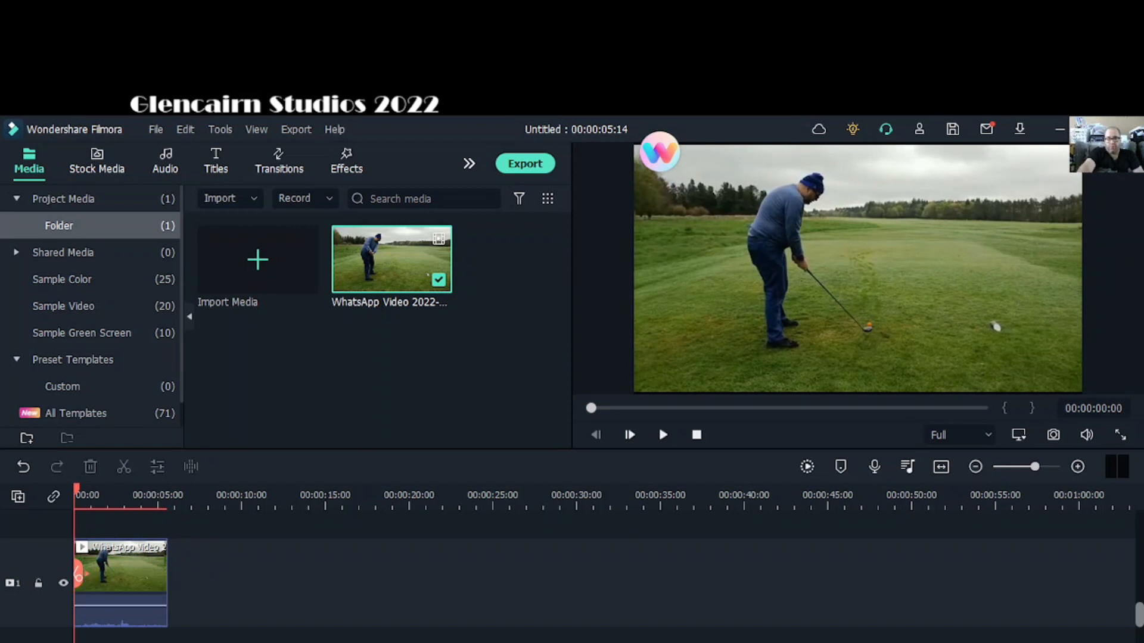
click(162, 593)
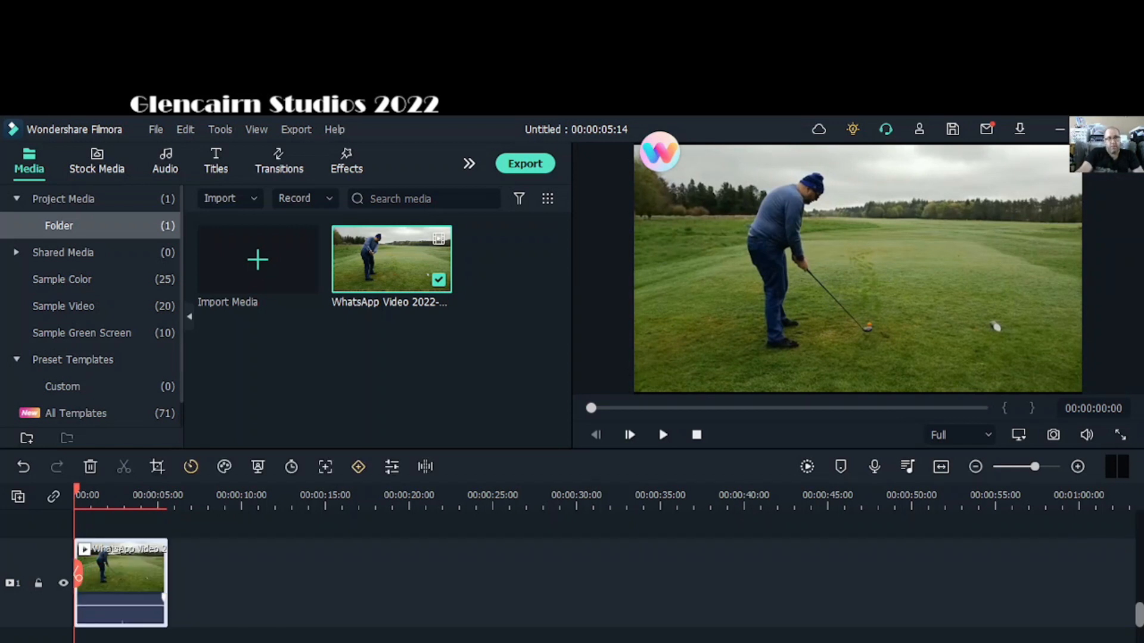
key(space)
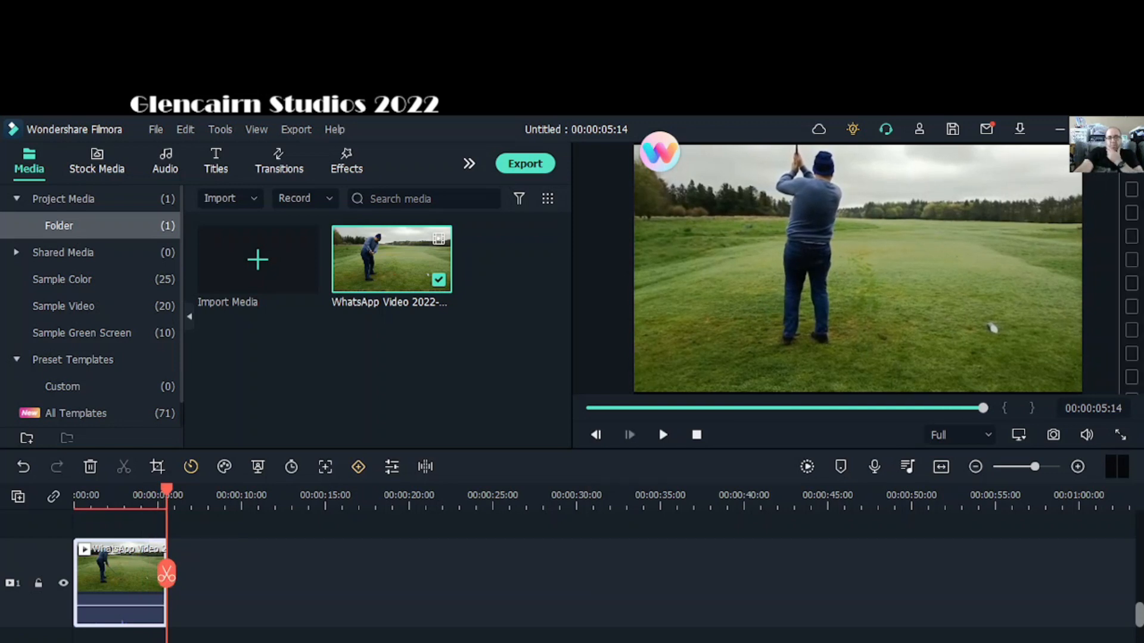
drag(166, 574, 75, 556)
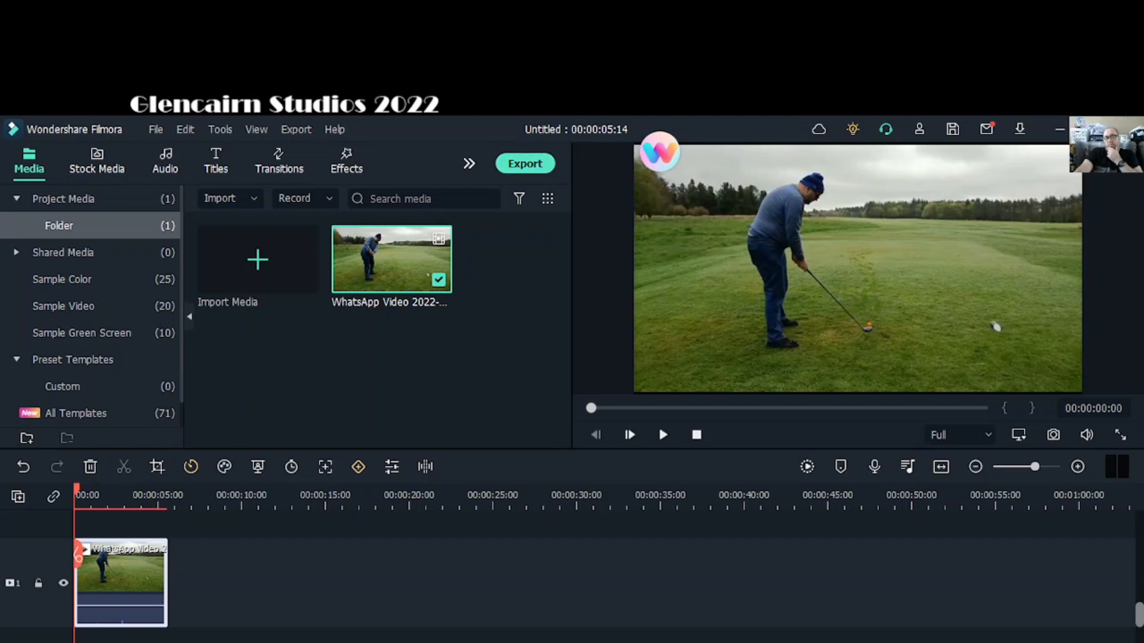
- Open the export settings for a local MP4 and name the output file "golfer"
click(525, 164)
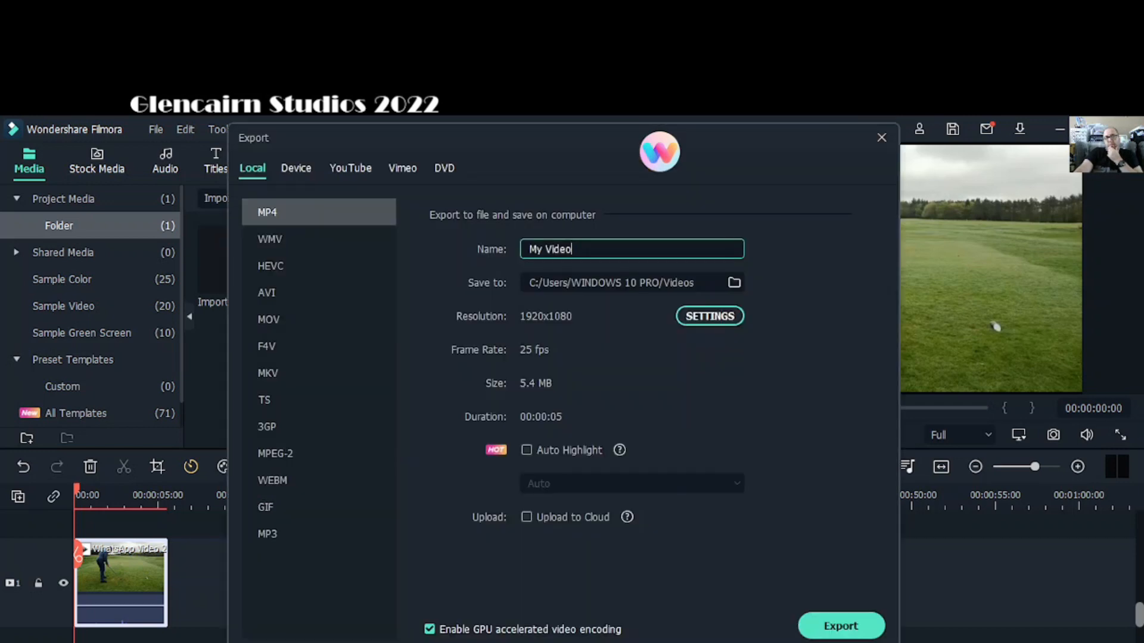
drag(573, 250, 543, 249)
text(olfer)
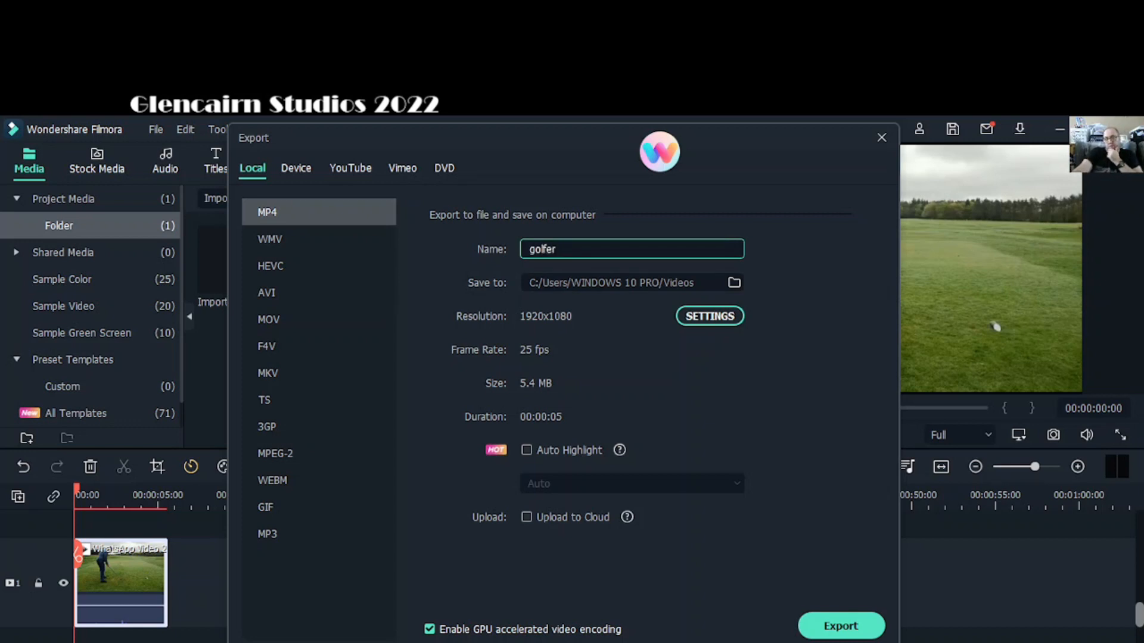
- Set the export's save location to the TOSHIBA EXT (F:) drive
click(734, 283)
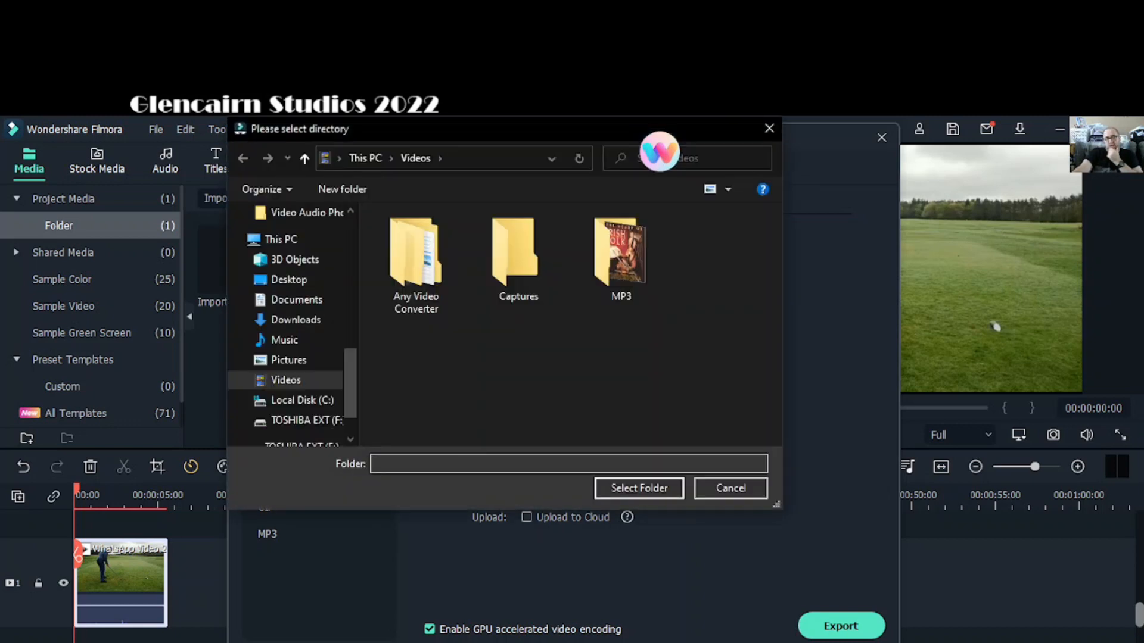
scroll(292, 294, down, 1)
click(304, 374)
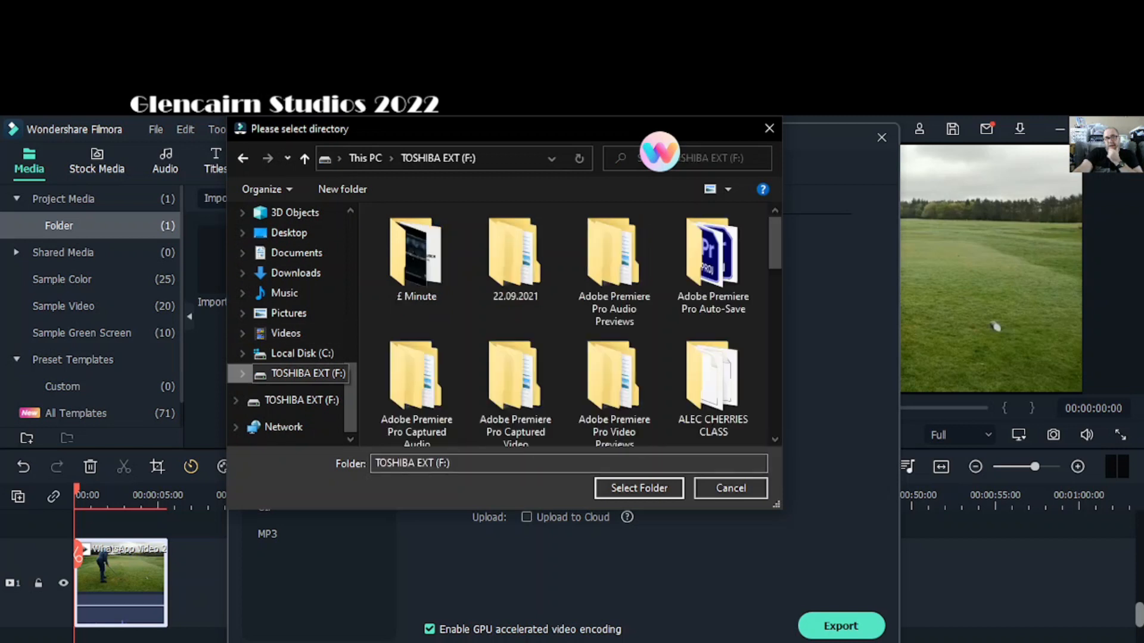
click(731, 488)
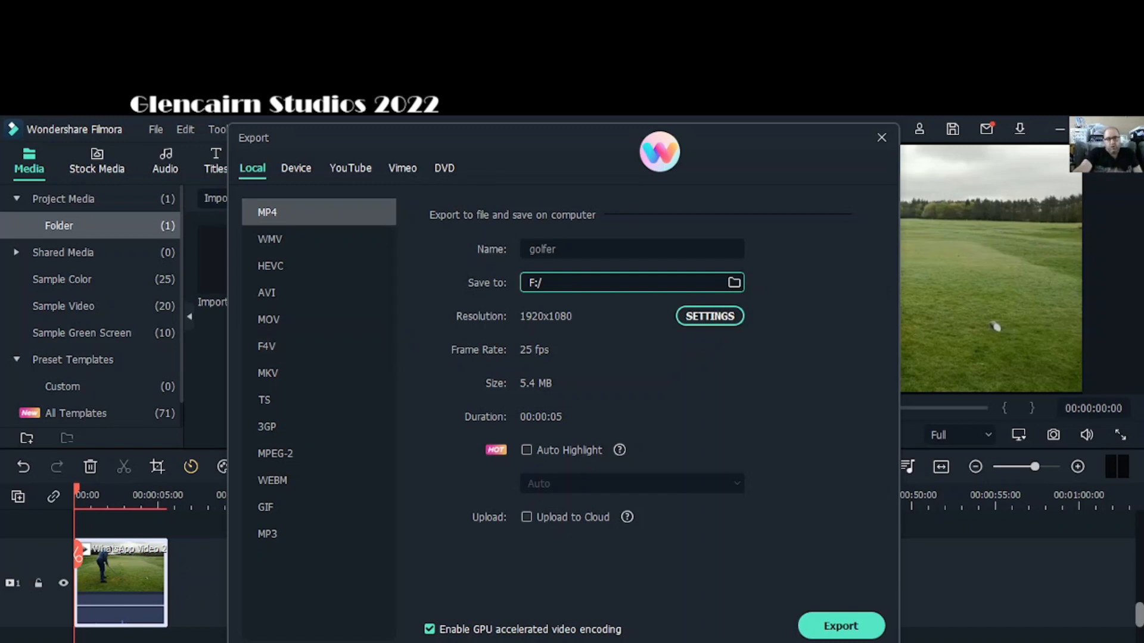
- Review the Device, YouTube, Vimeo and DVD export options, and return to the local MP4 export settings
click(296, 168)
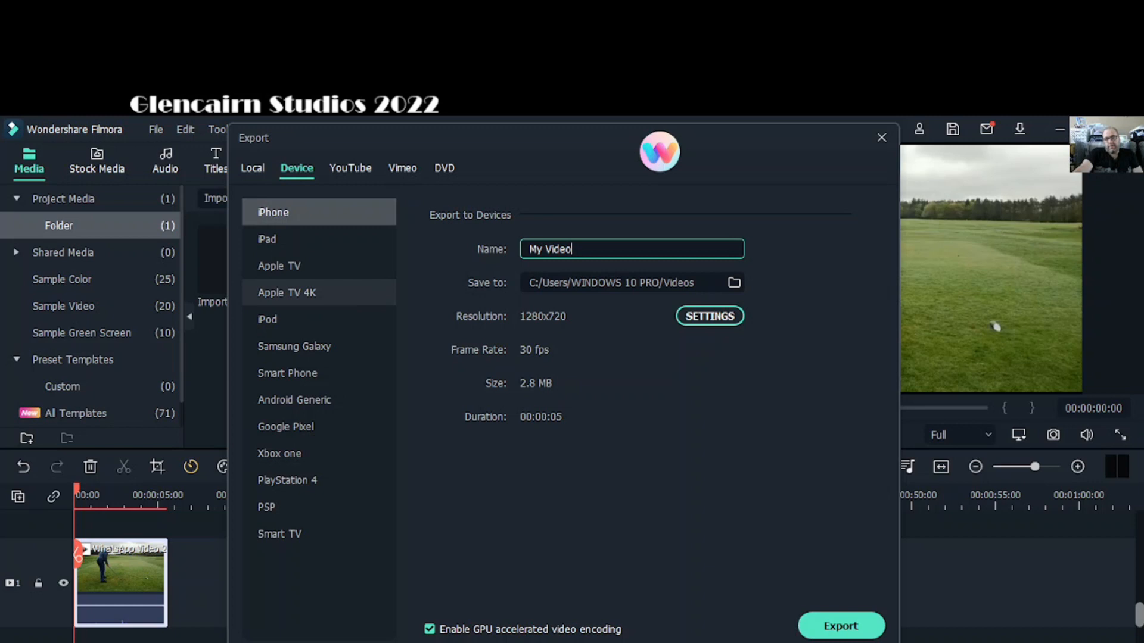
click(350, 168)
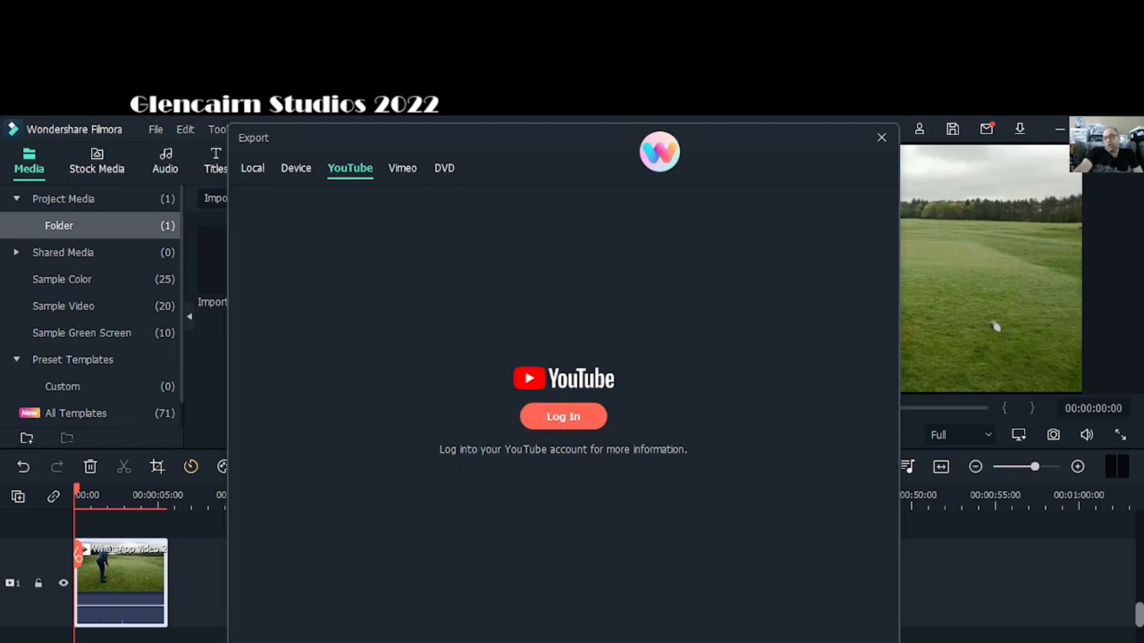
click(403, 168)
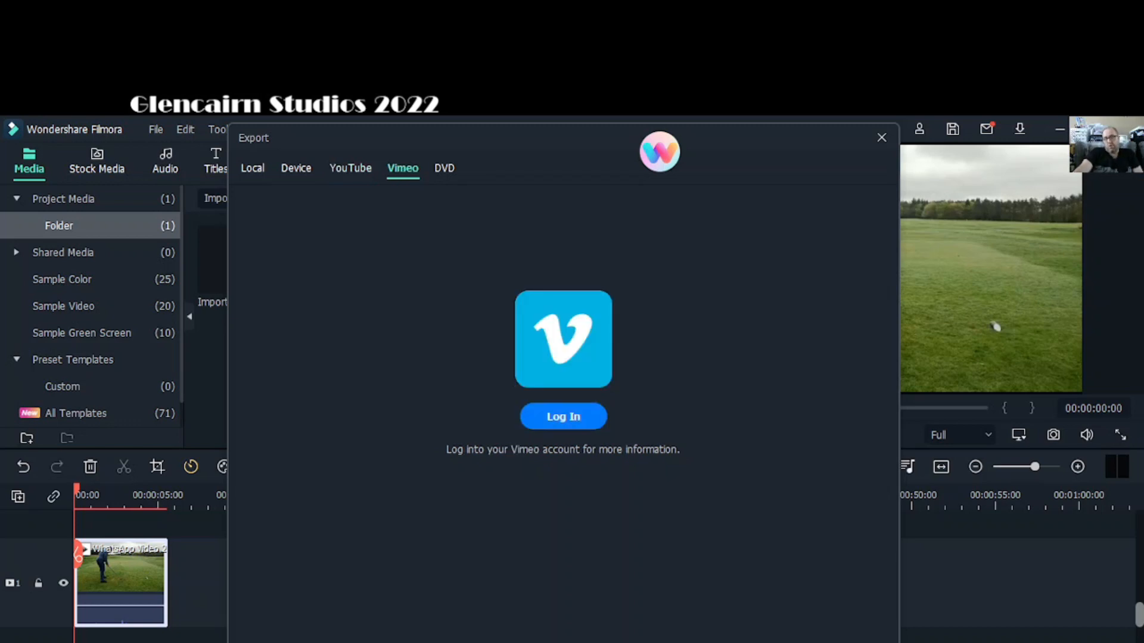
click(444, 168)
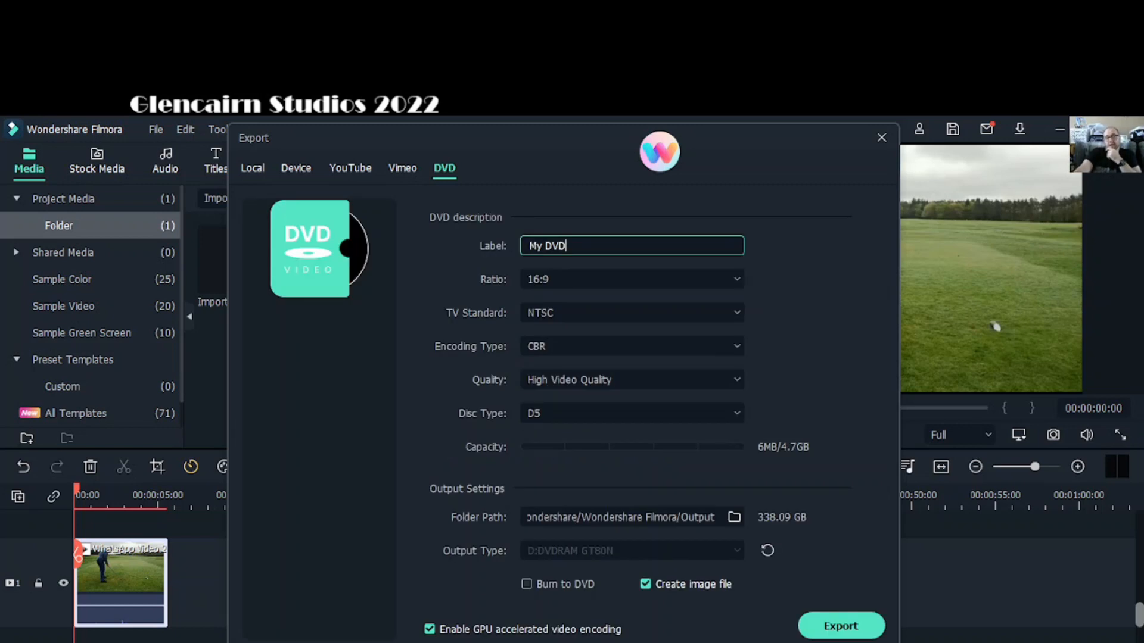
click(253, 168)
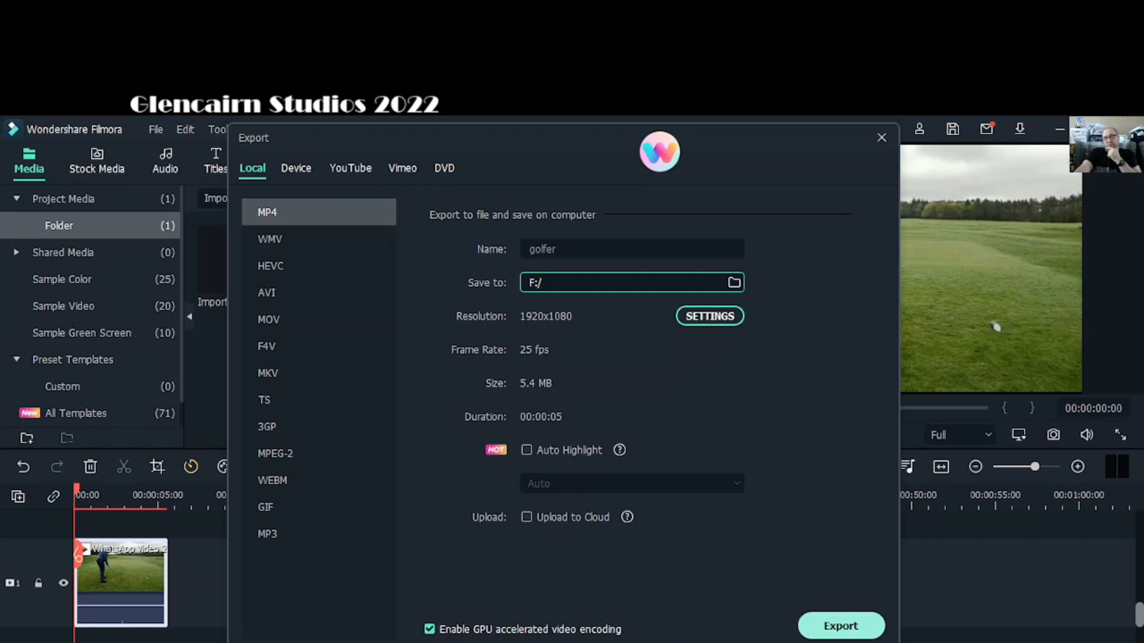
- Export the clip as golfer.mp4 and open the folder containing the exported file
click(840, 626)
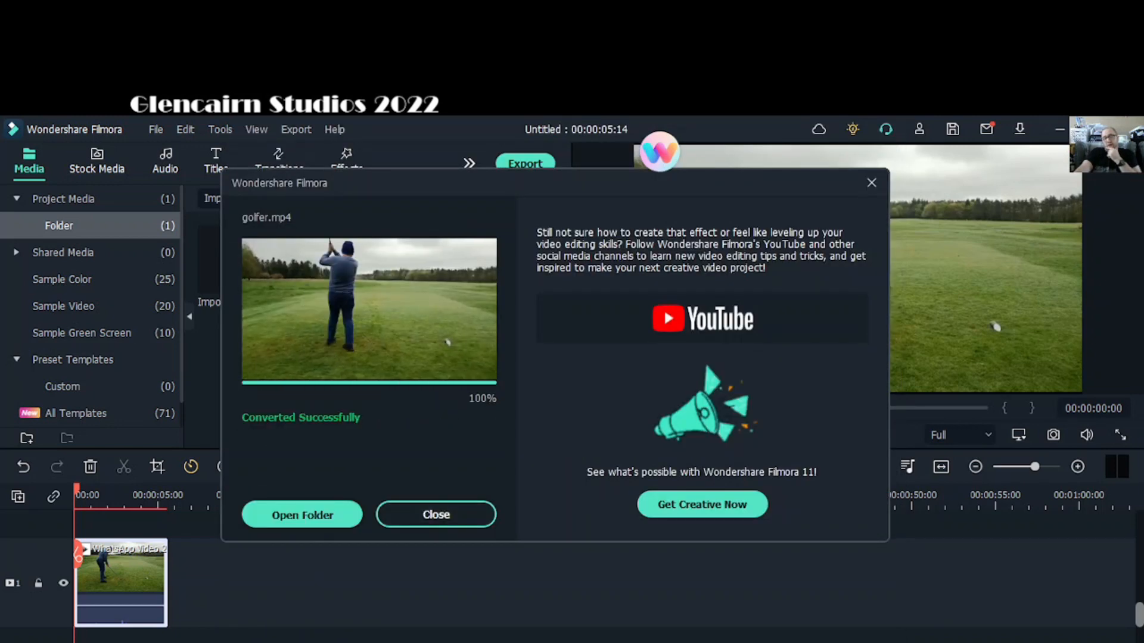
click(303, 515)
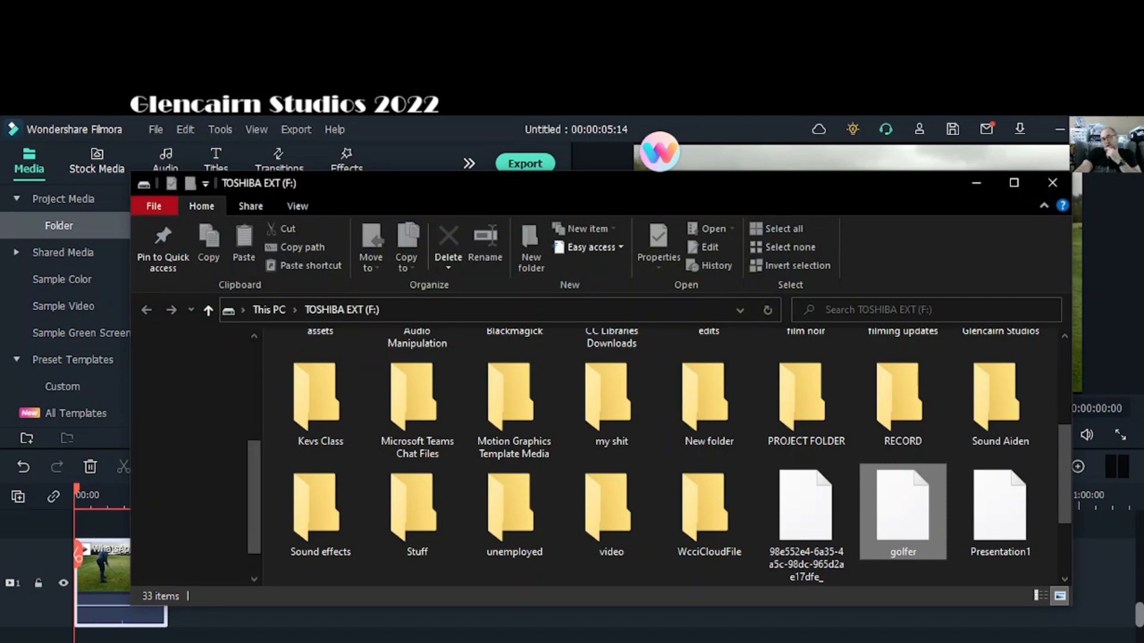
- Maximize the folder window, play the exported golfer video and close the player
click(1014, 183)
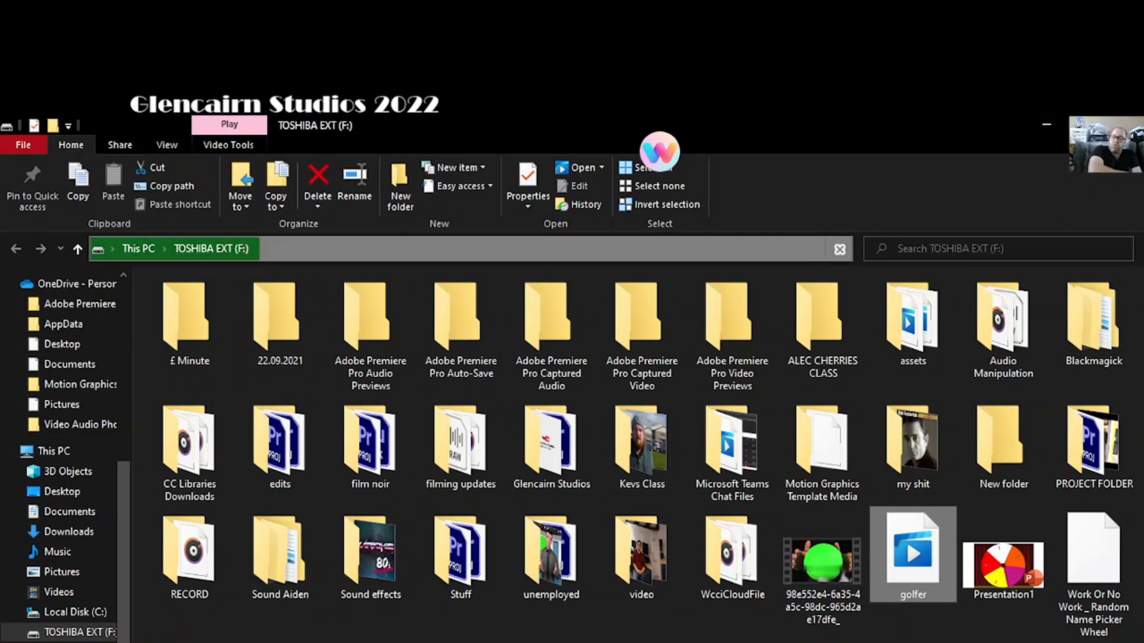
double_click(912, 554)
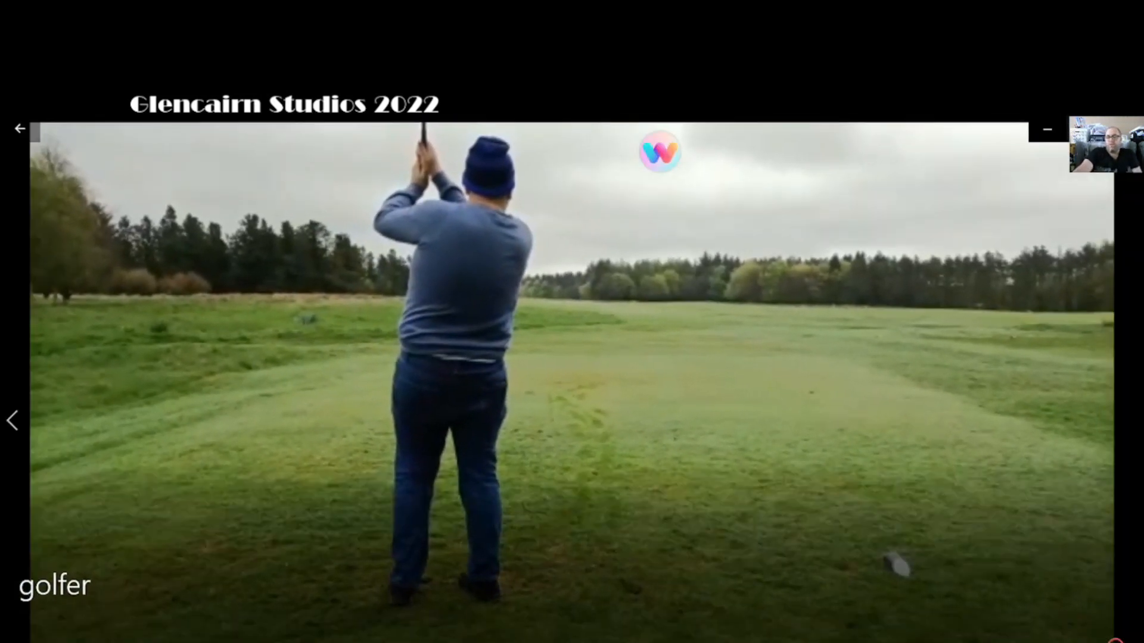
click(1129, 129)
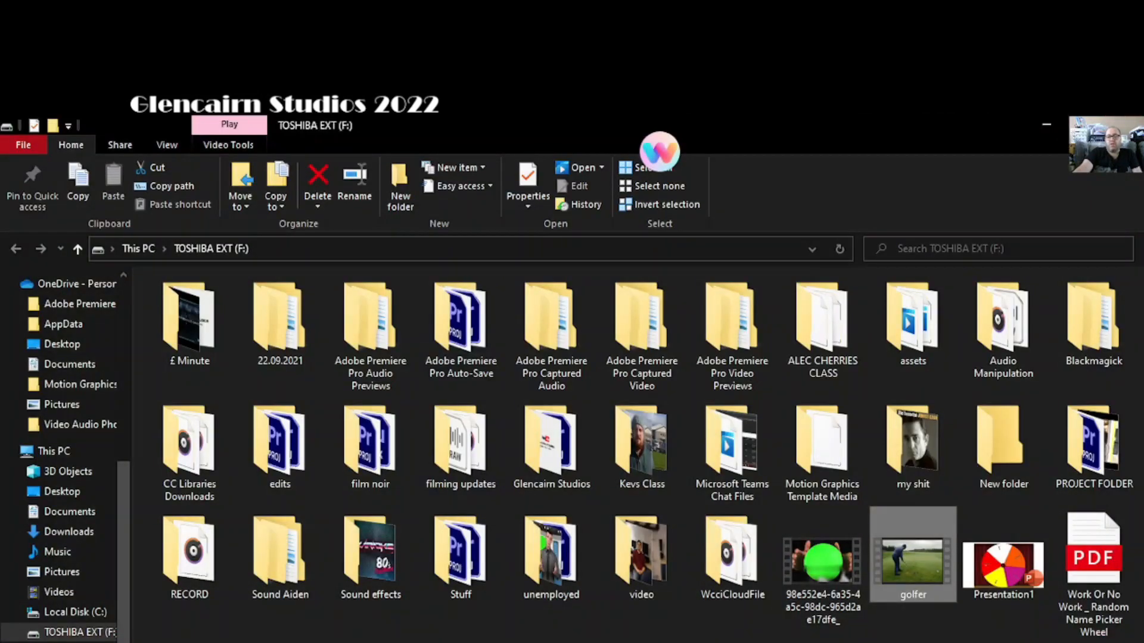
- Switch back to Wondershare Filmora and close it without saving the project changes
key(alt+Tab)
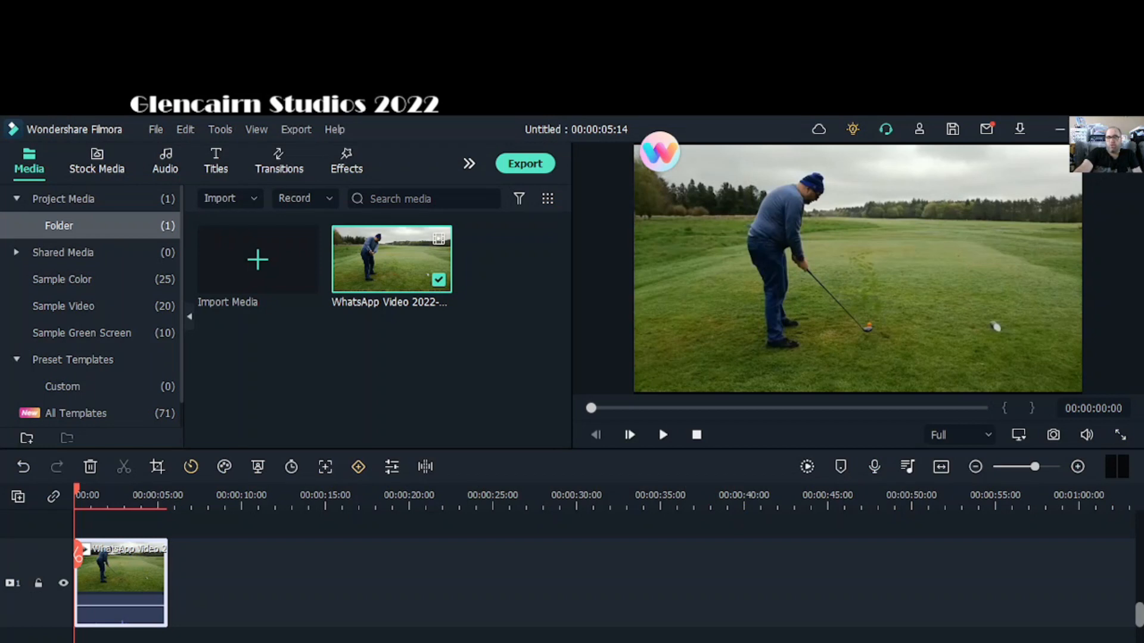
click(1126, 129)
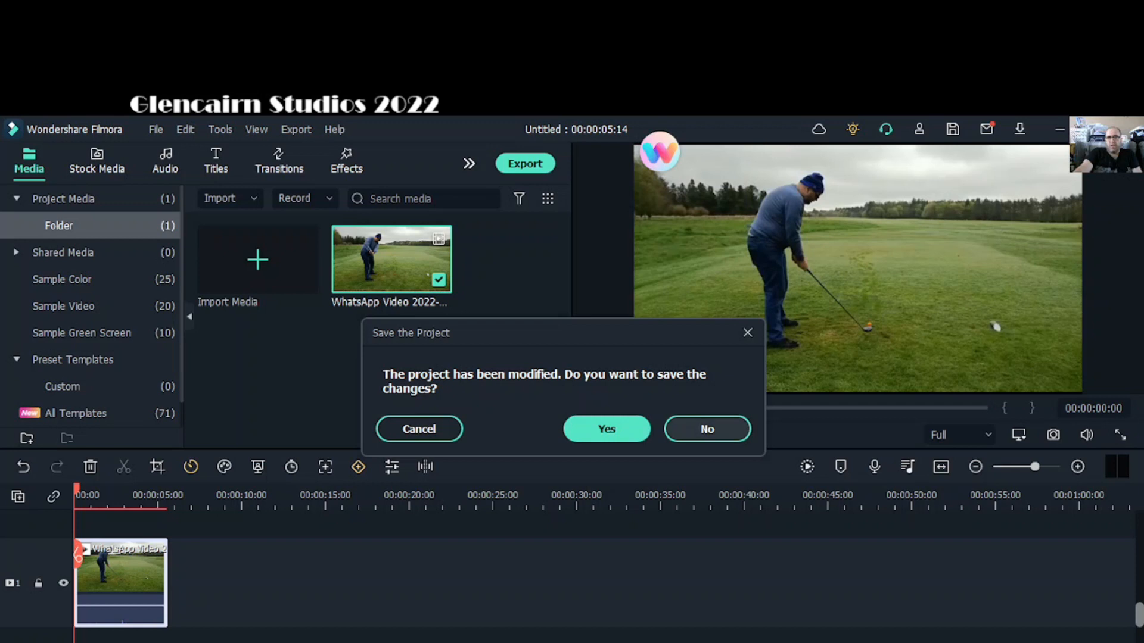
click(707, 429)
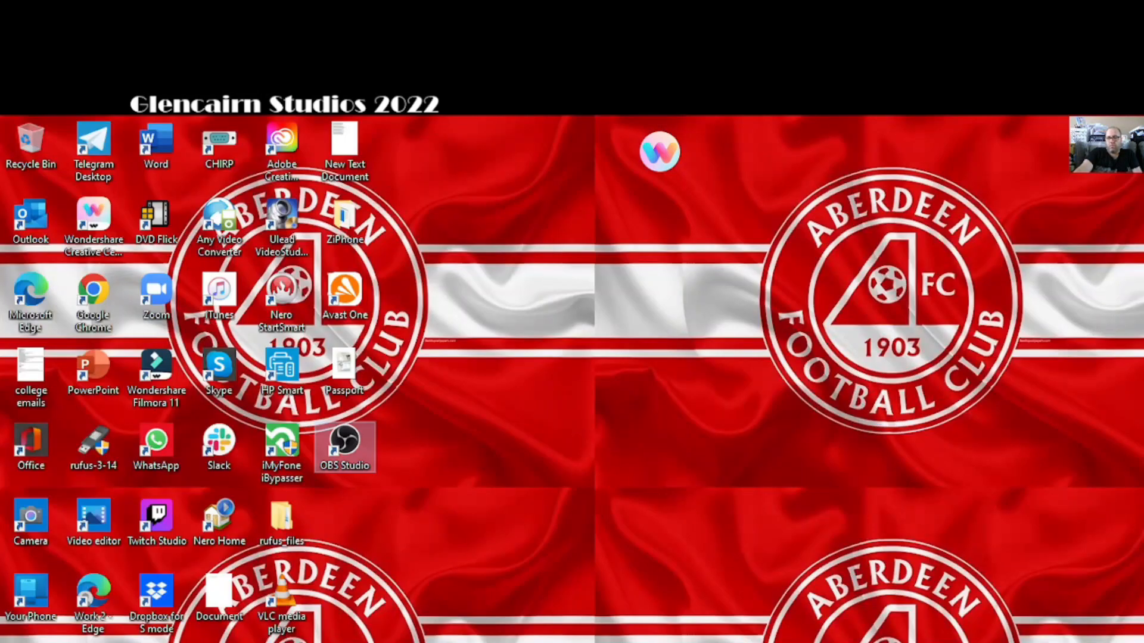
key(alt+Tab)
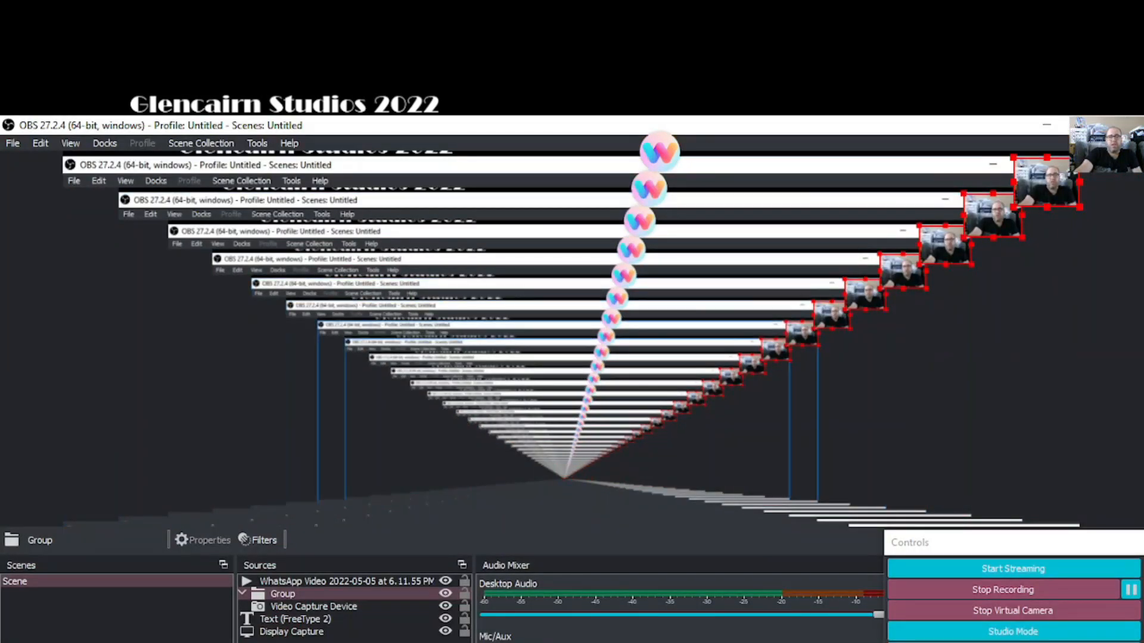
click(1013, 642)
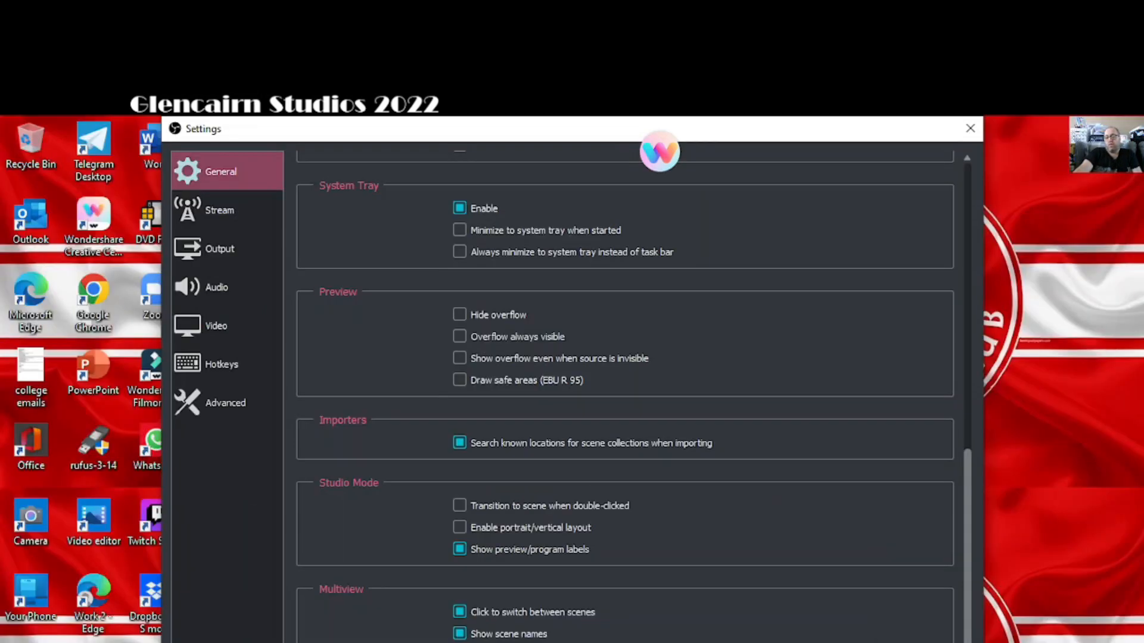
click(970, 128)
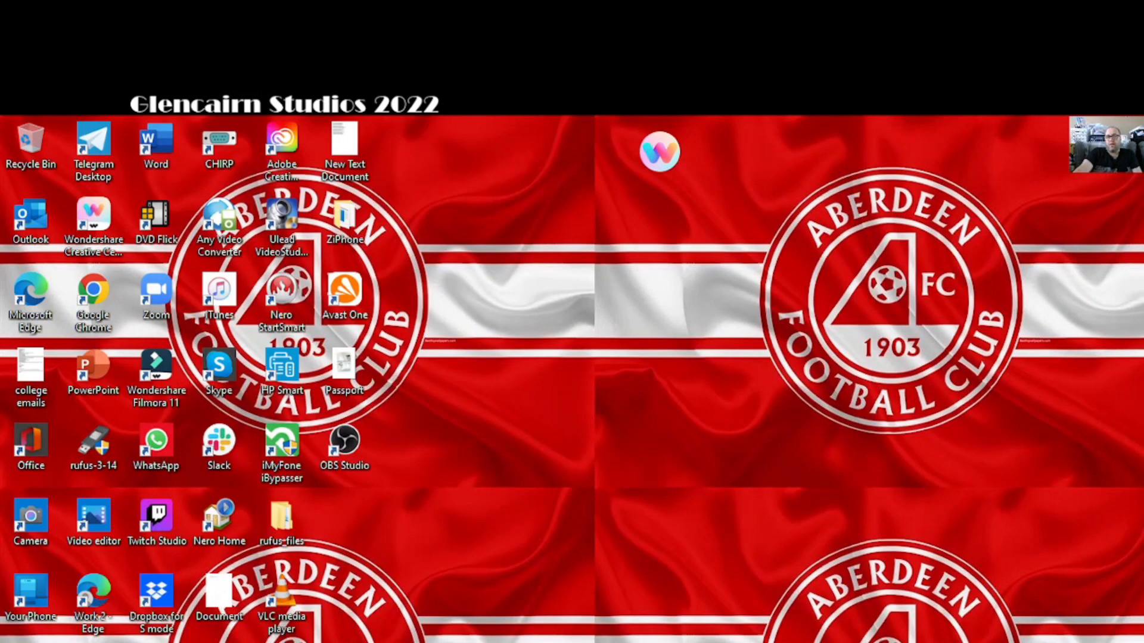